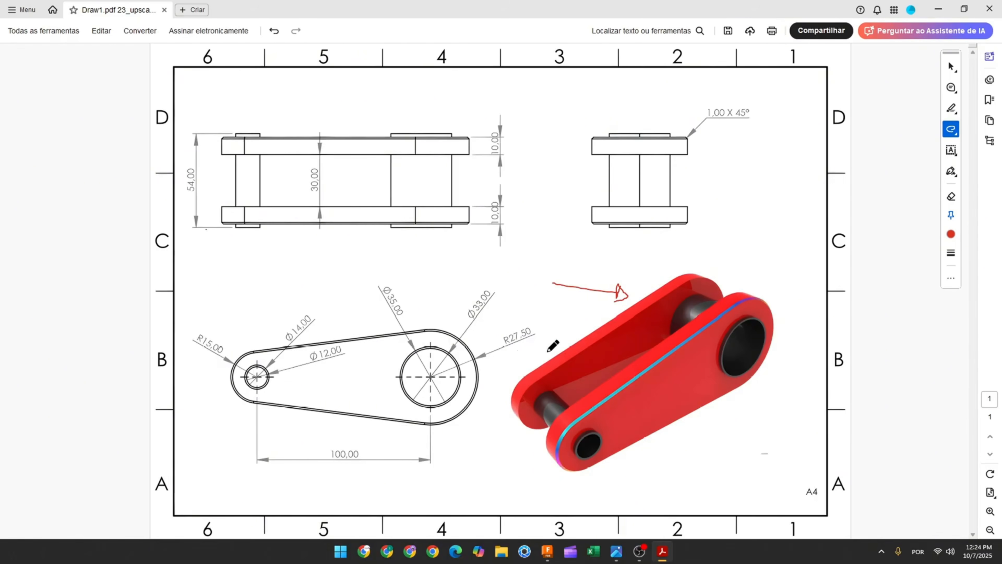
# Step: Mark the small pin in the 3D view and draw red arrows to the small and large circles in the front view
pyautogui.moveTo(555, 413); pyautogui.dragTo(558, 415)
pyautogui.click(679, 310)
pyautogui.moveTo(252, 344); pyautogui.dragTo(252, 357)
pyautogui.keyDown('ctrl'); pyautogui.scroll(2, 291, 376); pyautogui.keyUp('ctrl')
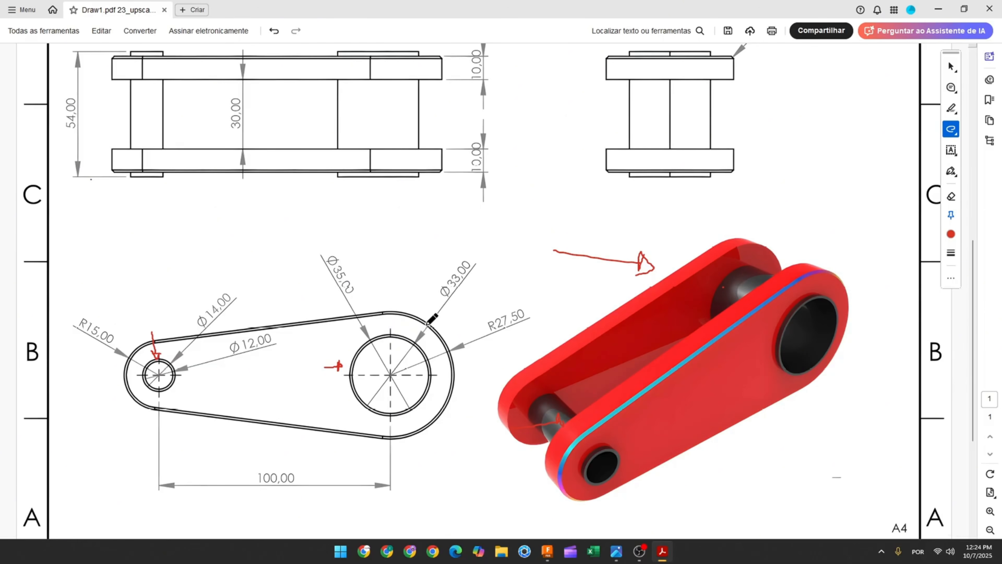
# Step: Strike through the Ø33, Ø35, Ø14, Ø12 and 100 mm dimensions in red and mark the large circle's centre
pyautogui.moveTo(446, 294); pyautogui.dragTo(462, 272)
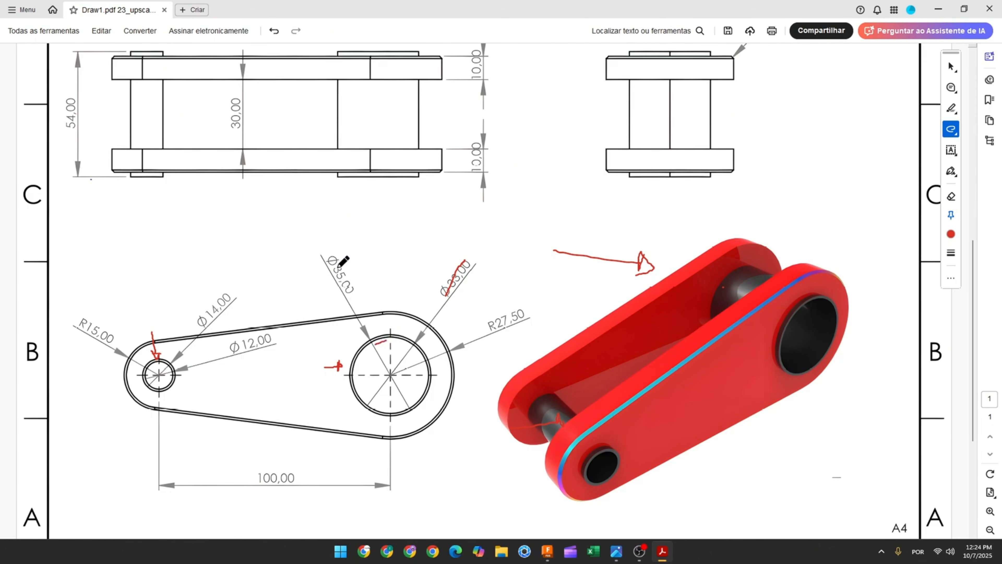
pyautogui.moveTo(332, 258); pyautogui.dragTo(351, 293)
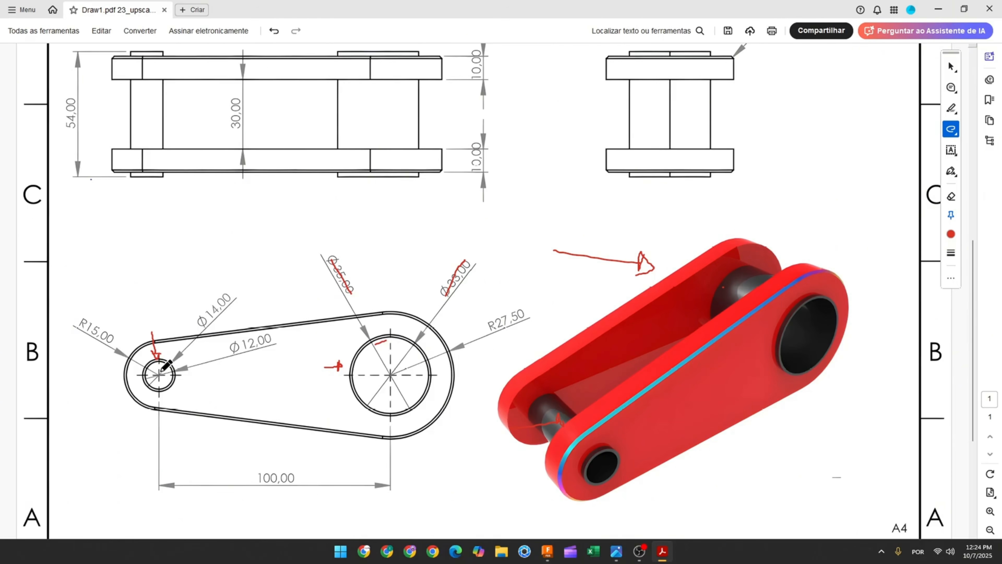
pyautogui.moveTo(199, 326); pyautogui.dragTo(233, 298)
pyautogui.moveTo(227, 350); pyautogui.dragTo(288, 342)
pyautogui.moveTo(389, 376); pyautogui.dragTo(386, 377)
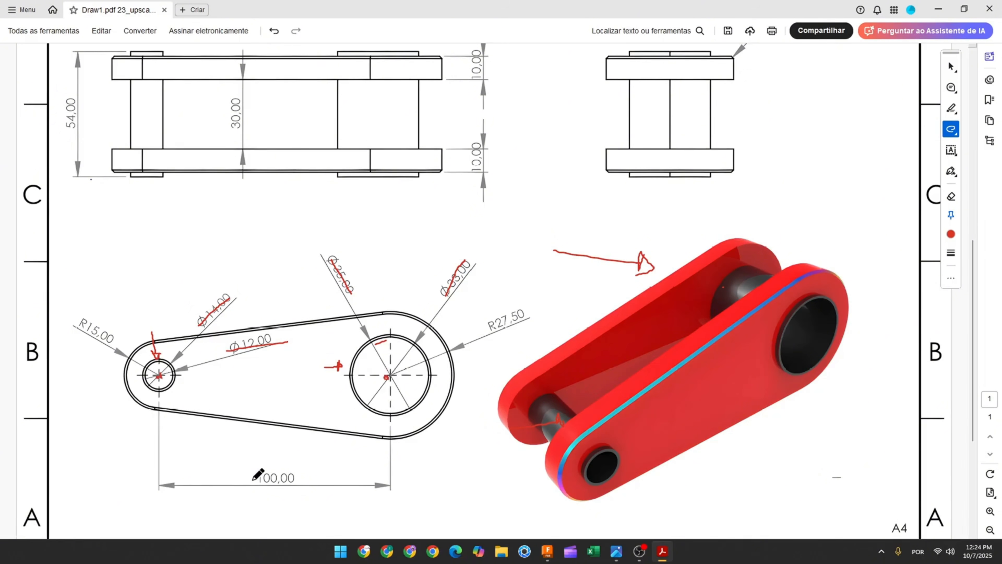
pyautogui.moveTo(257, 478); pyautogui.dragTo(294, 475)
# Step: Switch to Fusion, create a sketch on the vertical YZ plane and draw a 33 mm diameter circle centred on the origin
pyautogui.click(547, 552)
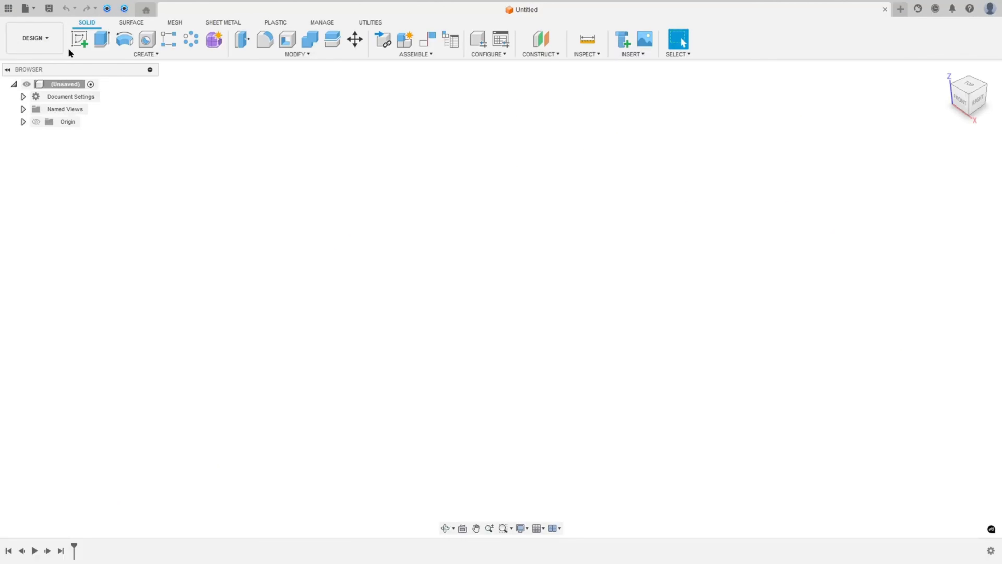
pyautogui.click(80, 40)
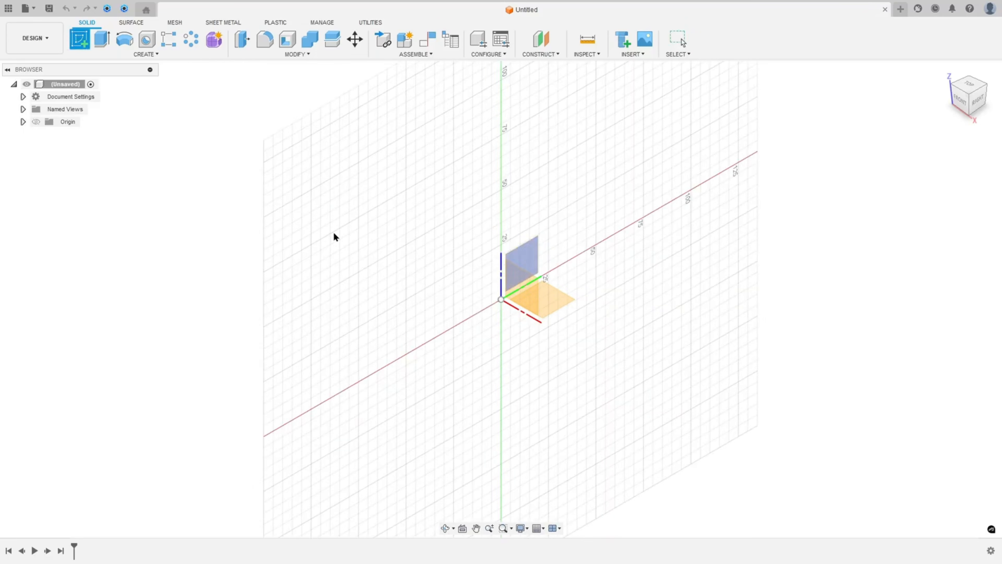
pyautogui.click(527, 255)
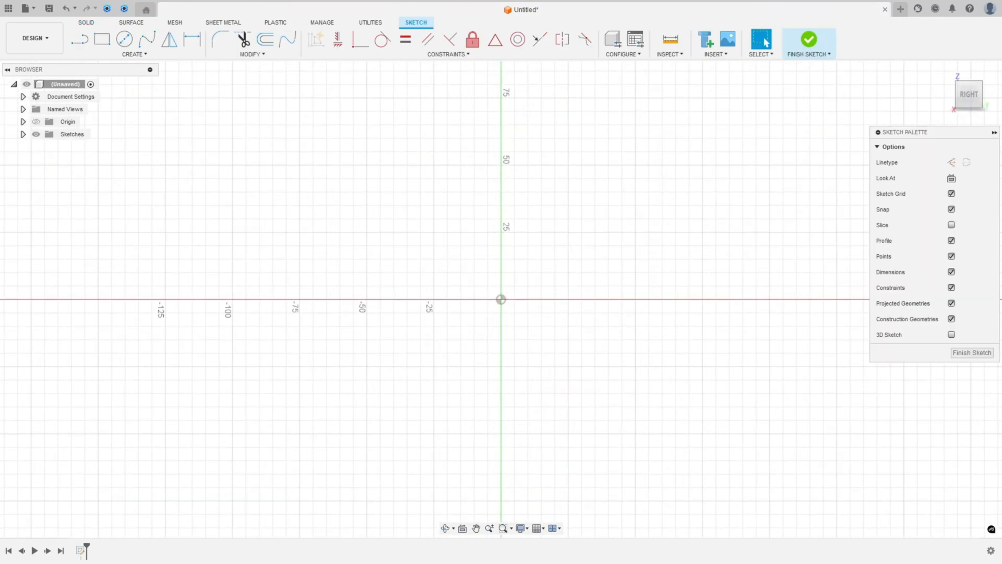
pyautogui.click(124, 39)
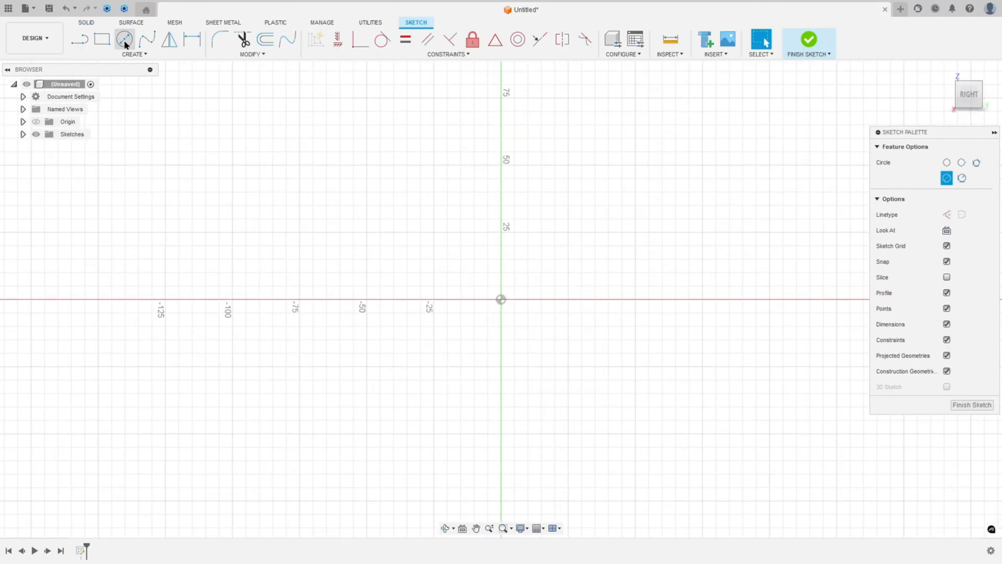
pyautogui.click(500, 296)
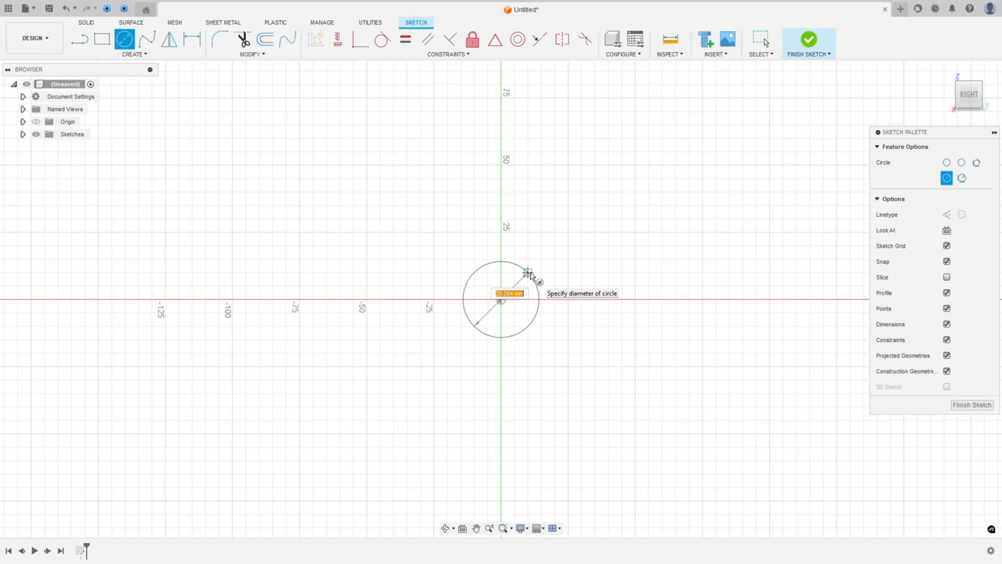
pyautogui.write('33')
pyautogui.press('Return')
pyautogui.press('Escape')
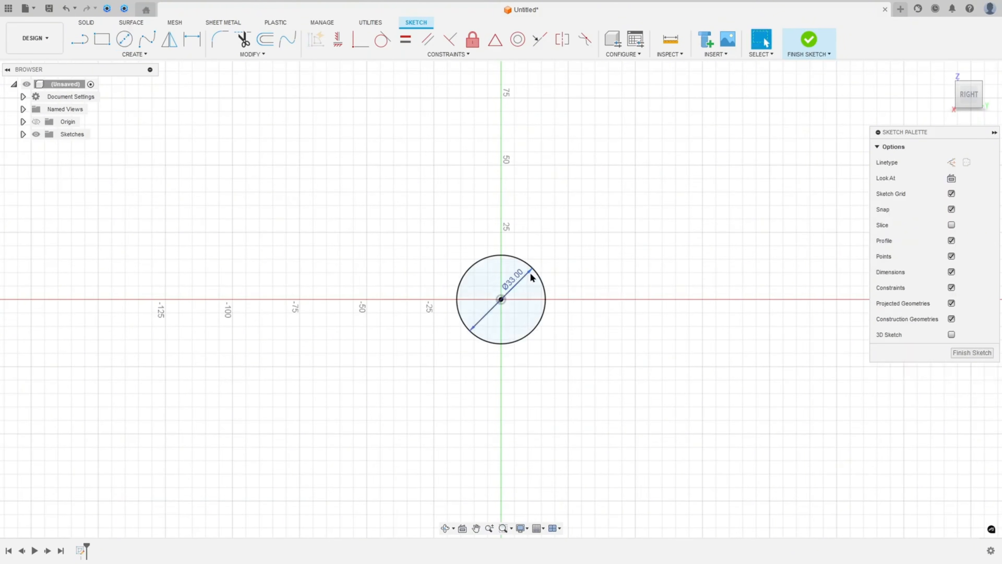
# Step: Draw a 35 mm diameter circle centred on the origin, concentric with the first circle
pyautogui.press('c')
pyautogui.click(501, 299)
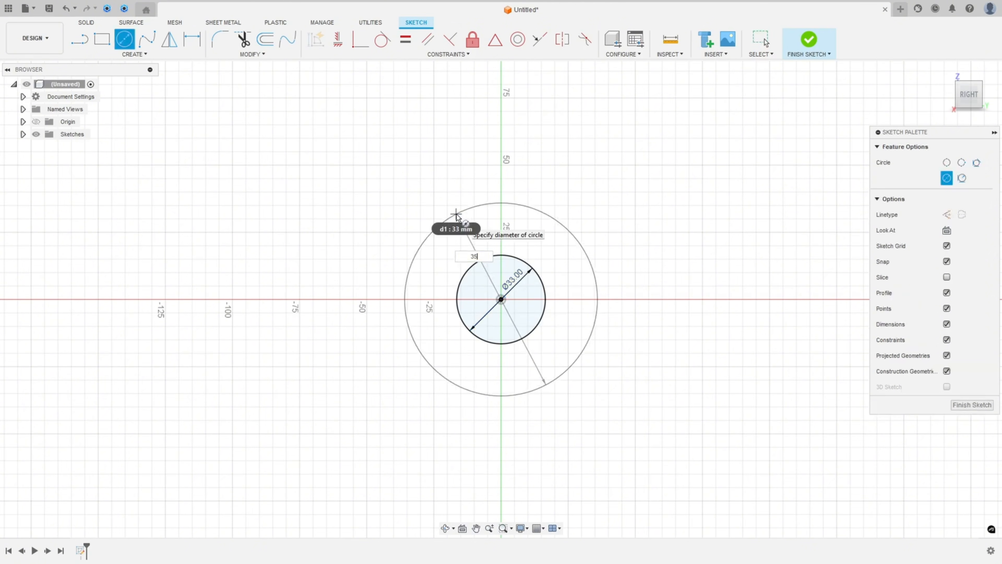
pyautogui.press('Return')
pyautogui.press('Escape')
# Step: Draw a 14 mm diameter circle centred on the horizontal axis at the -100 mark
pyautogui.click(125, 39)
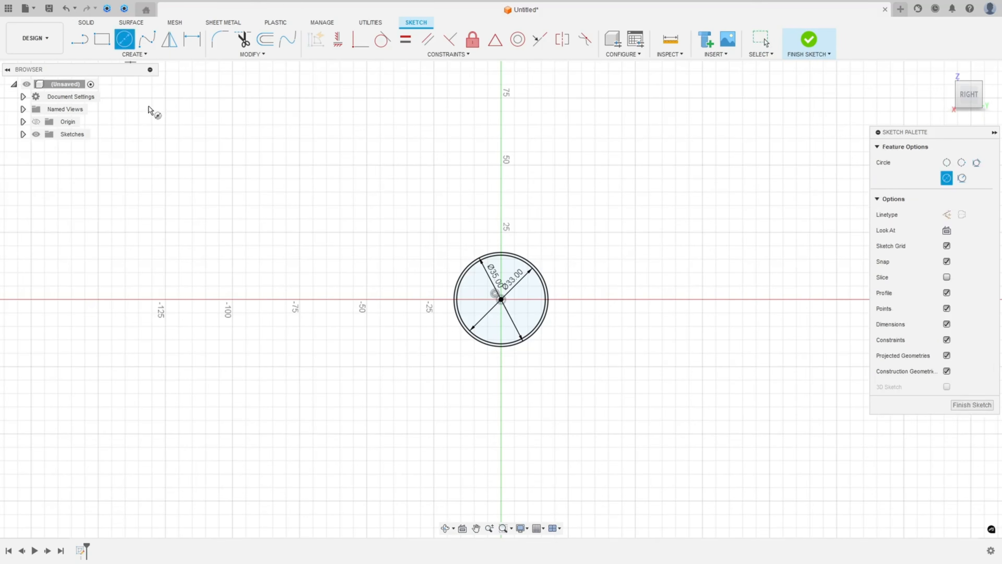
pyautogui.click(233, 300)
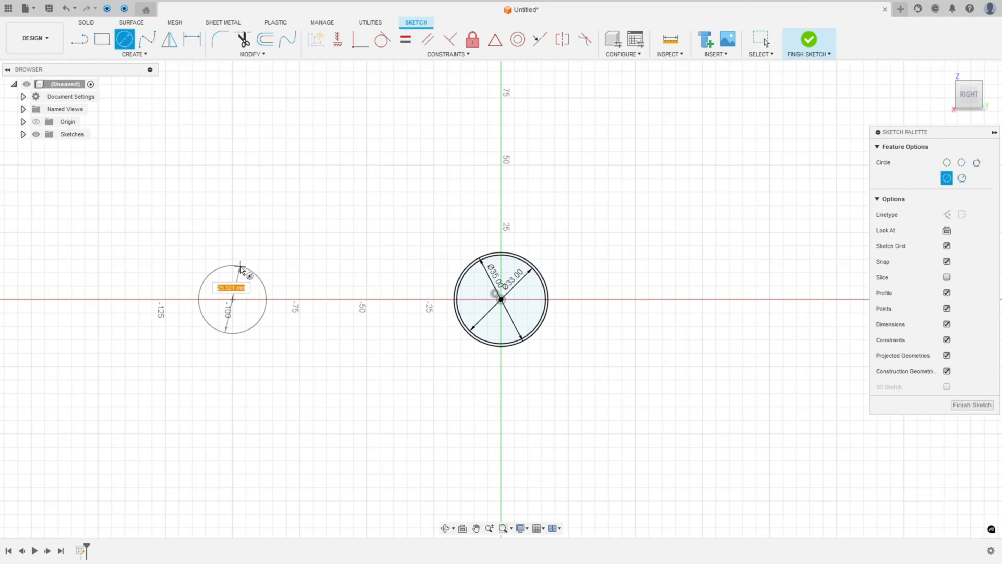
pyautogui.write('14')
pyautogui.press('Return')
pyautogui.press('Escape')
# Step: Draw a 12 mm circle concentric with the 14 mm circle and move both diameter dimensions clear of the circles
pyautogui.press('c')
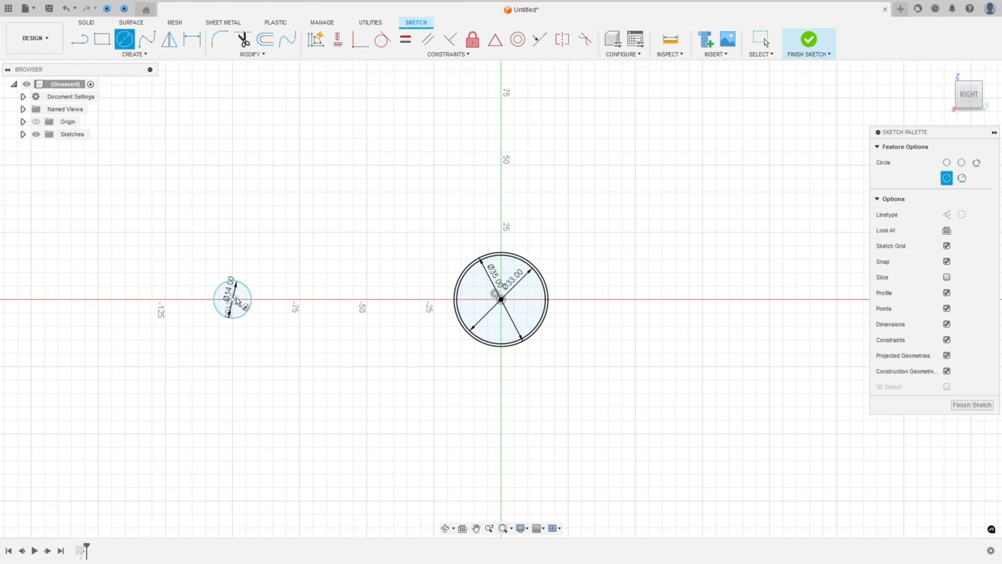
pyautogui.click(233, 299)
pyautogui.write('12')
pyautogui.press('Return')
pyautogui.press('Escape')
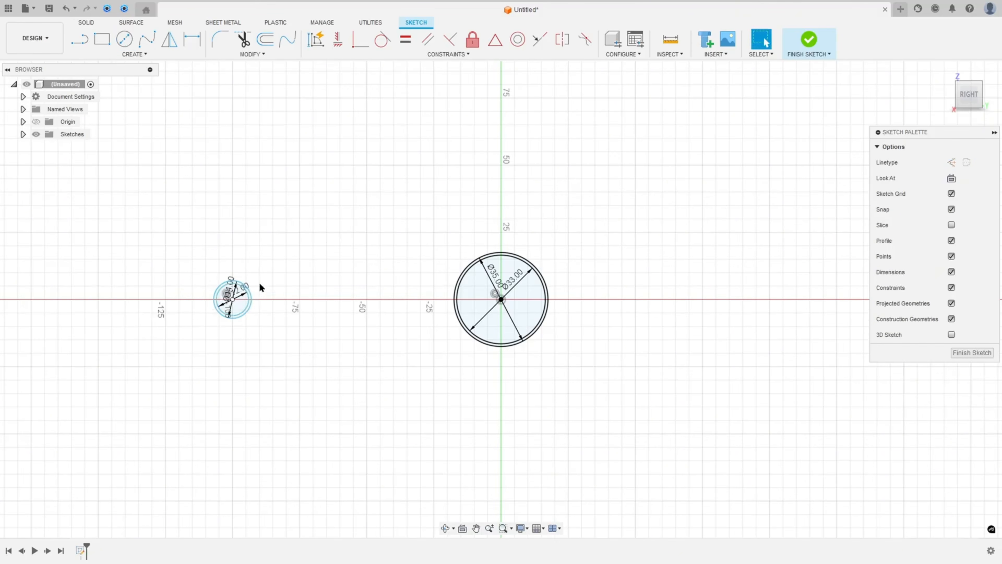
pyautogui.moveTo(239, 295); pyautogui.dragTo(294, 256)
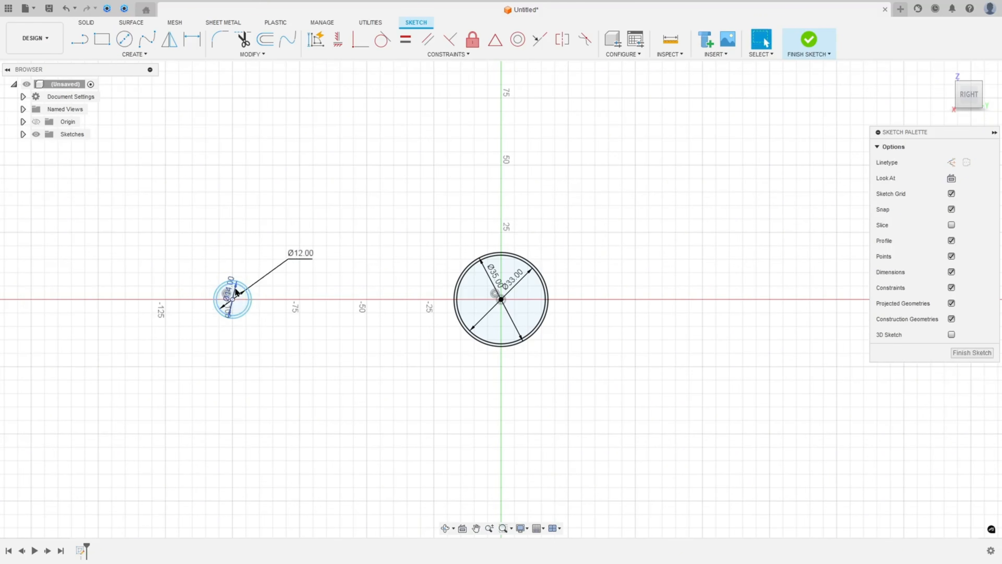
pyautogui.moveTo(238, 292); pyautogui.dragTo(259, 254)
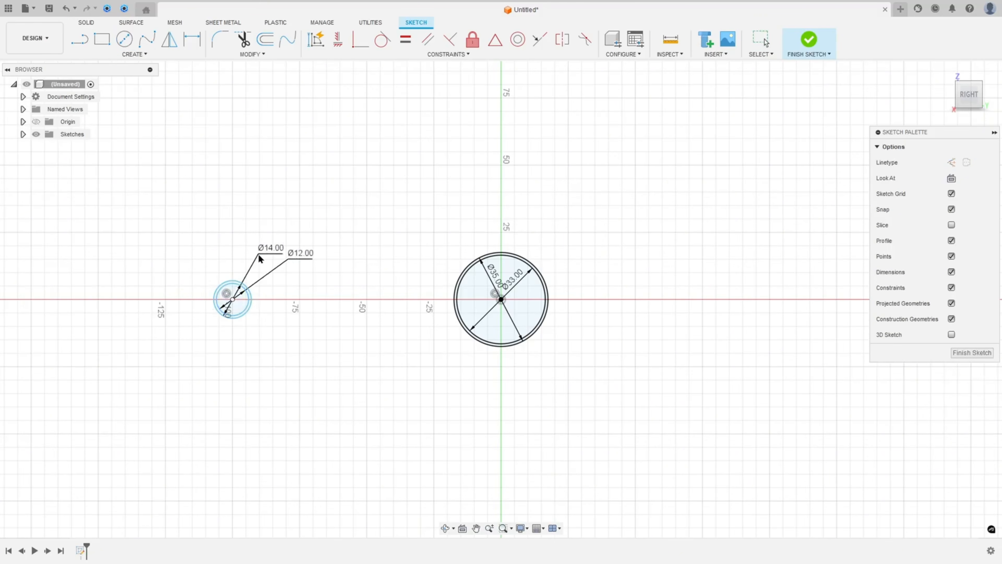
# Step: Dimension the distance between the small and large circle centres as 100 mm, placed below the circles
pyautogui.click(188, 45)
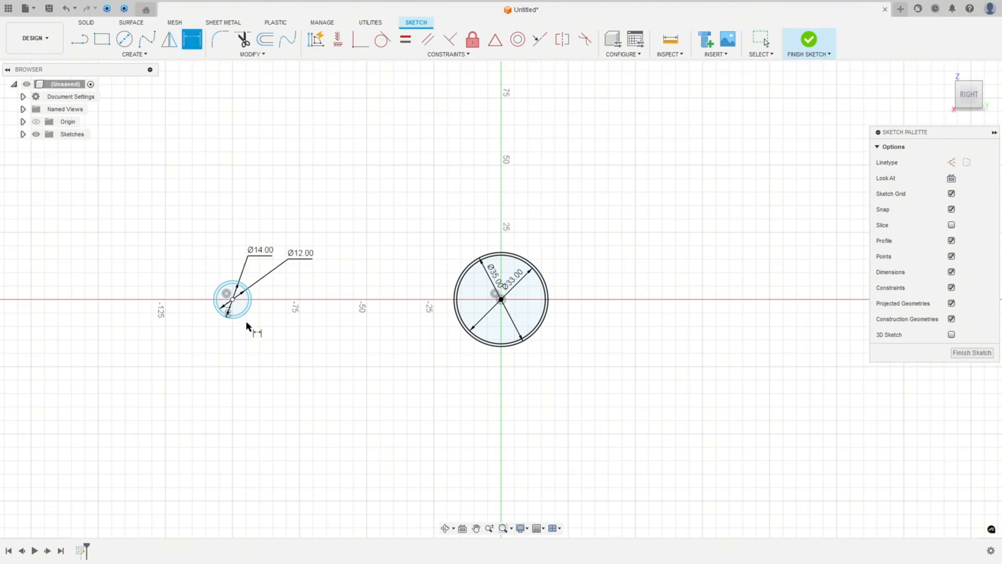
pyautogui.click(501, 300)
pyautogui.click(391, 412)
pyautogui.write('100')
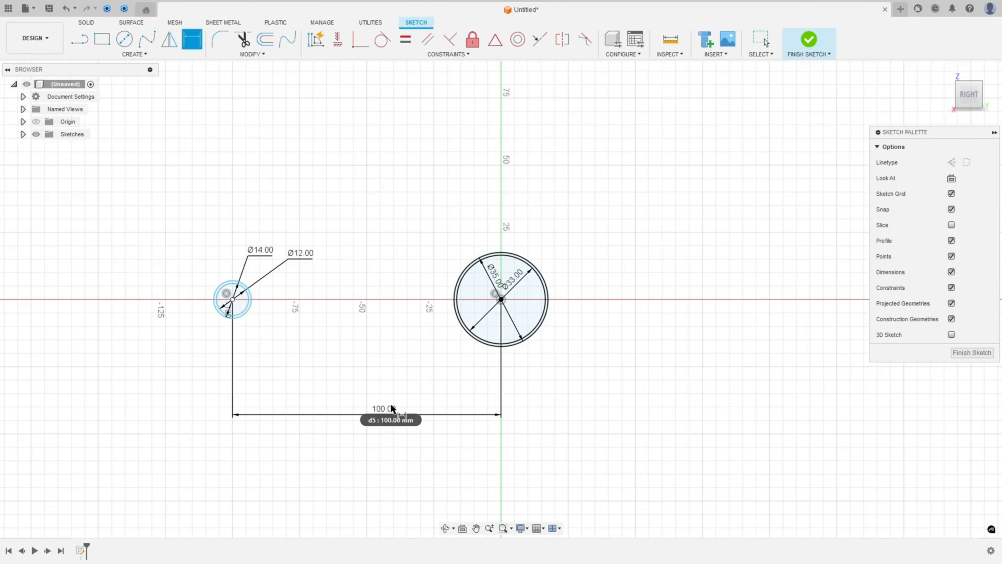
pyautogui.press('Return')
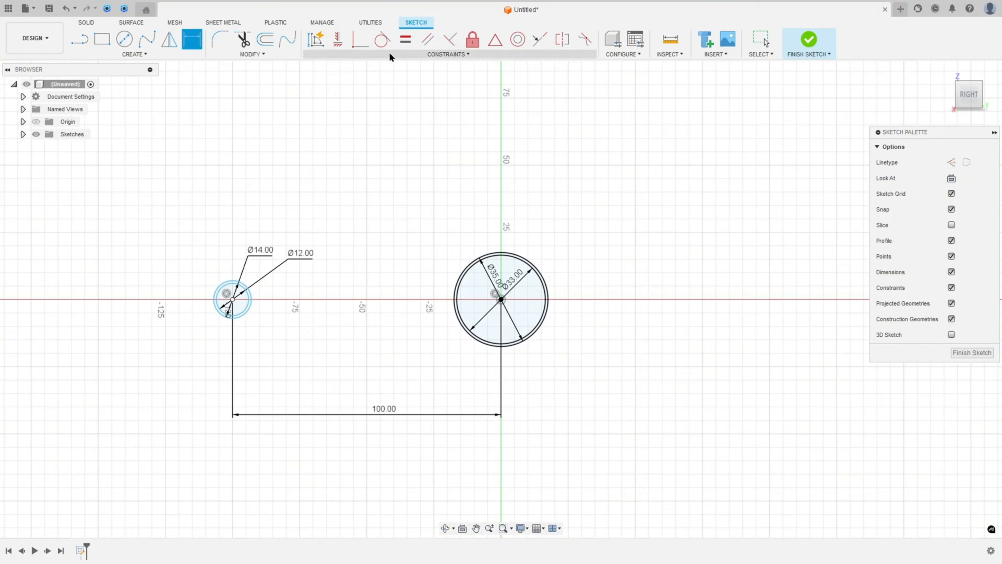
# Step: Constrain the small circles' centre horizontally to the origin and finish the sketch
pyautogui.click(338, 39)
pyautogui.click(233, 300)
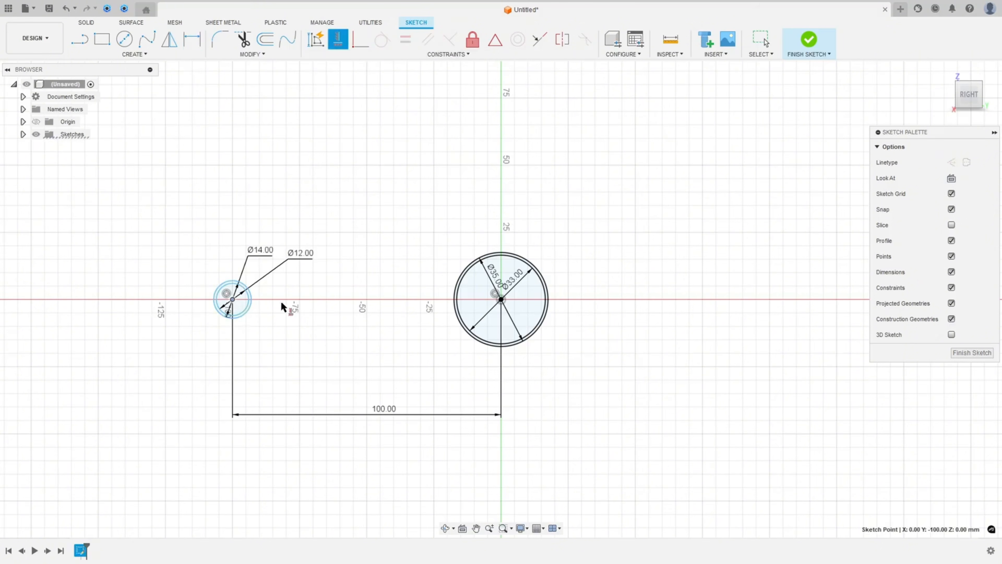
pyautogui.click(501, 300)
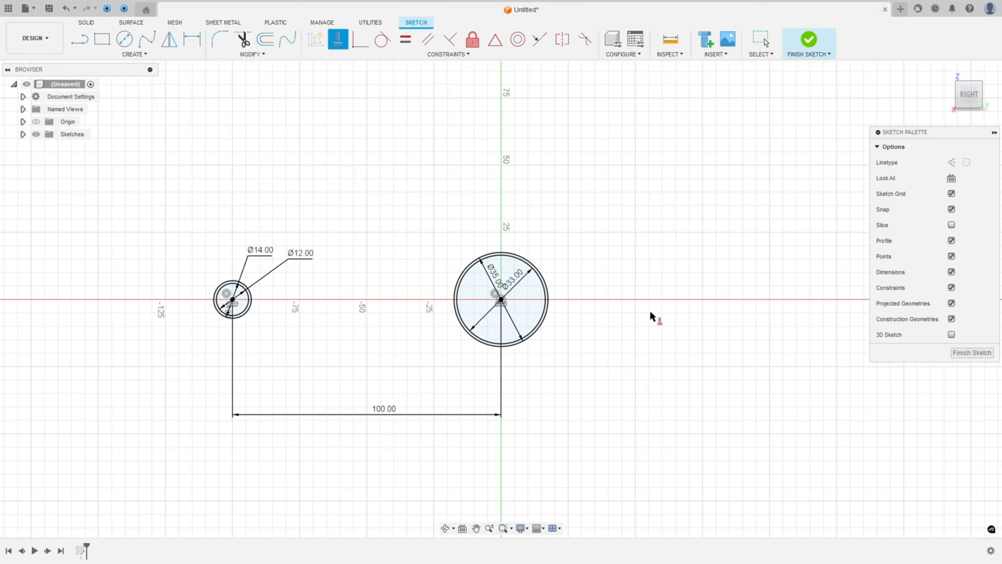
pyautogui.click(808, 41)
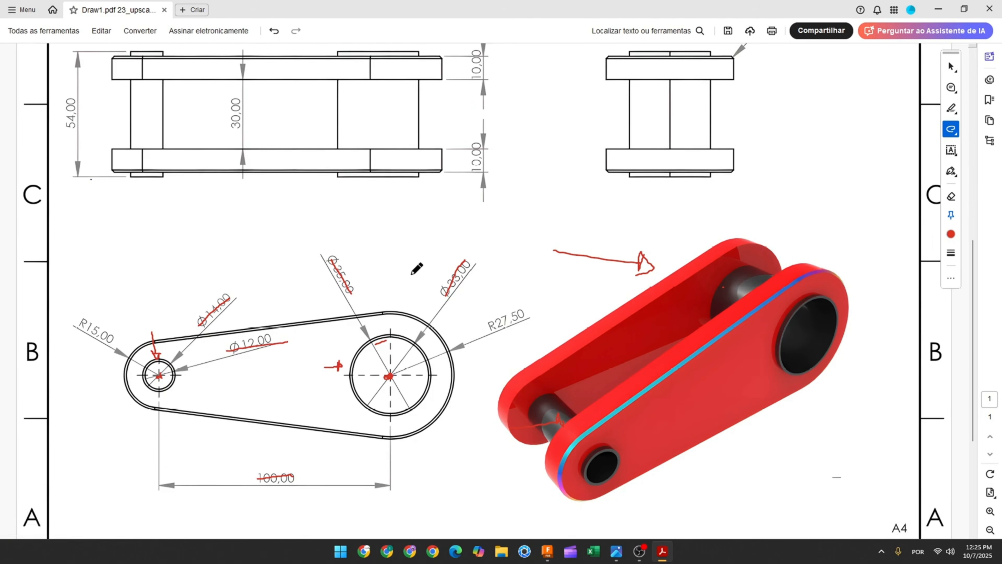
# Step: Strike through the 54 mm overall dimension in the PDF drawing's upper view in red
pyautogui.scroll(2, 408, 272)
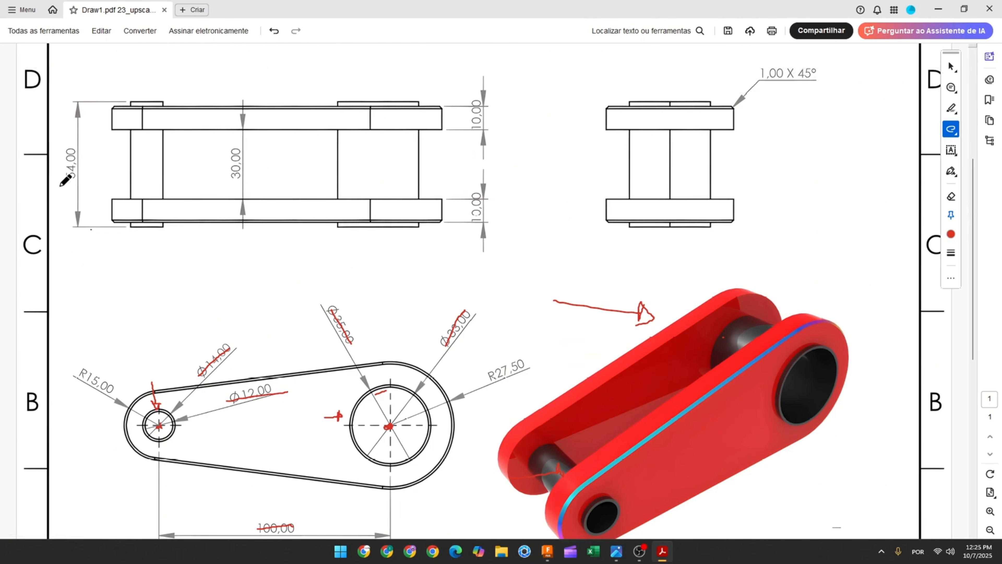
pyautogui.moveTo(73, 146); pyautogui.dragTo(71, 184)
# Step: Switch to Fusion and extrude both ring profiles symmetrically as new bodies, with a whole length of 54 mm
pyautogui.click(546, 551)
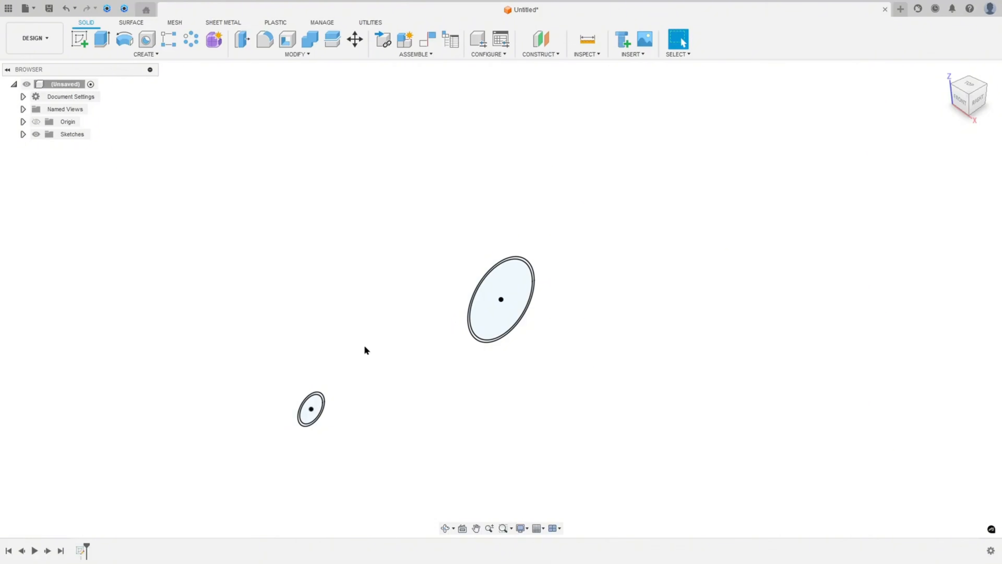
pyautogui.click(102, 38)
pyautogui.scroll(4, 523, 243)
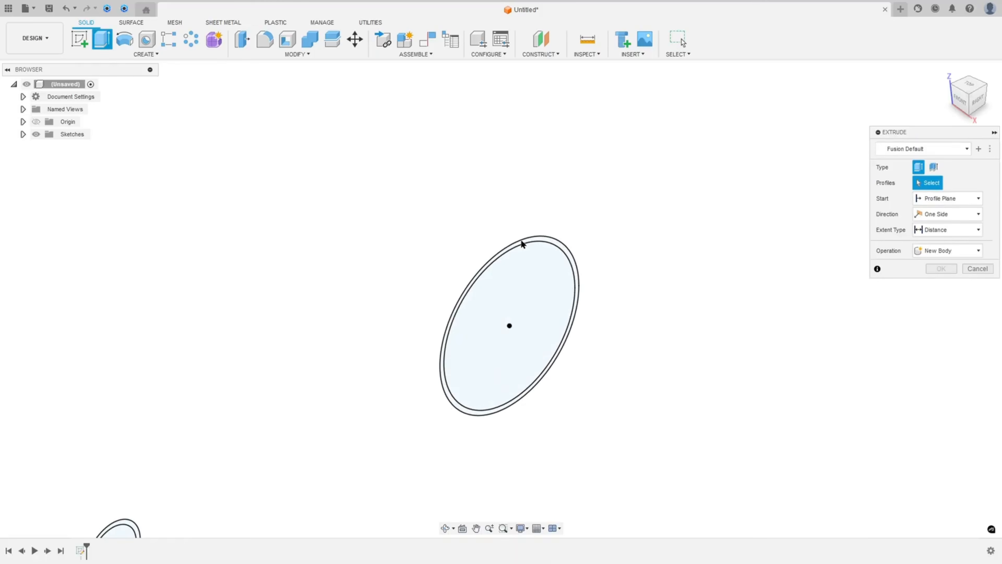
pyautogui.click(559, 248)
pyautogui.scroll(-1, 311, 418)
pyautogui.scroll(3, 288, 365)
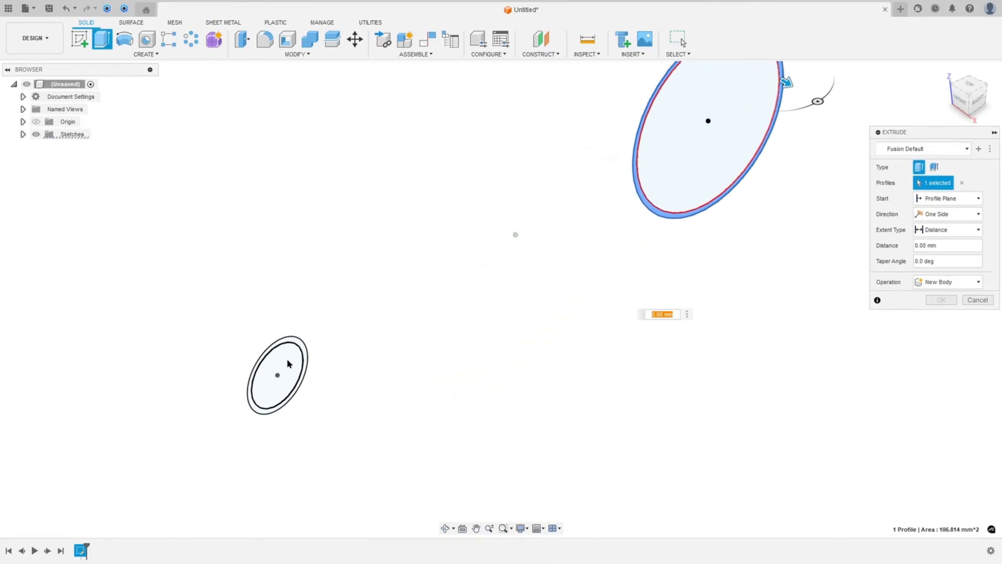
pyautogui.click(329, 321)
pyautogui.scroll(-3, 477, 344)
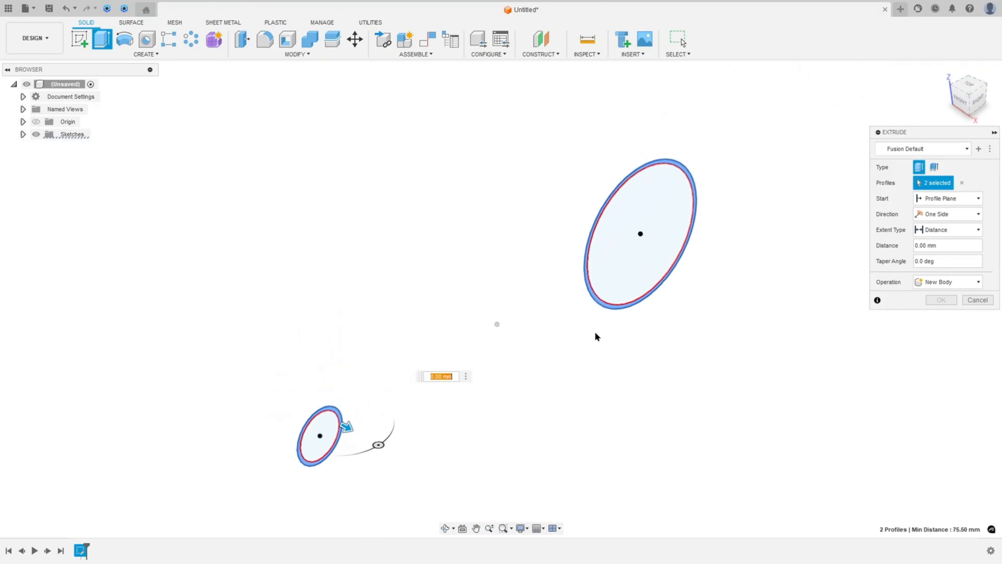
pyautogui.click(928, 213)
pyautogui.click(928, 239)
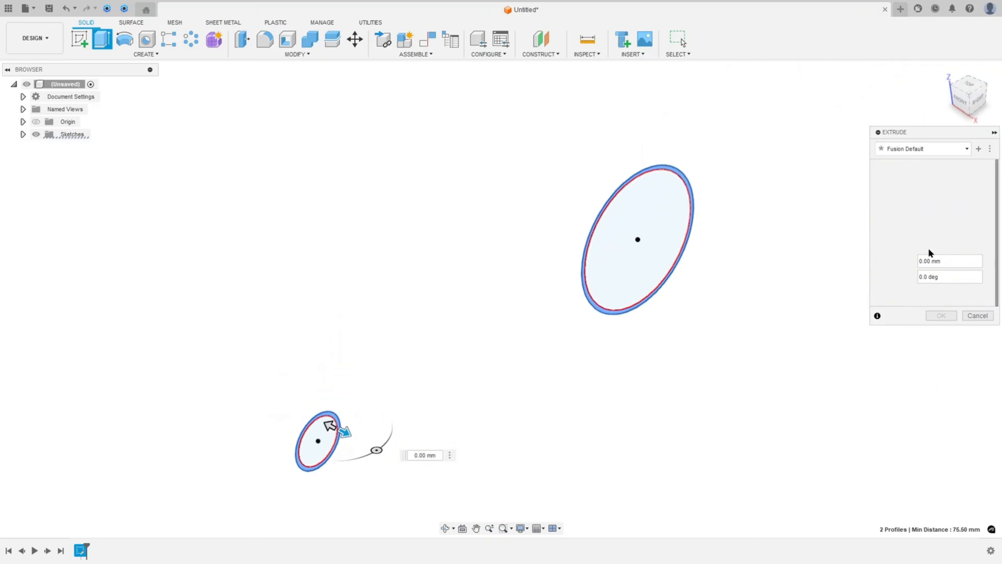
pyautogui.click(938, 245)
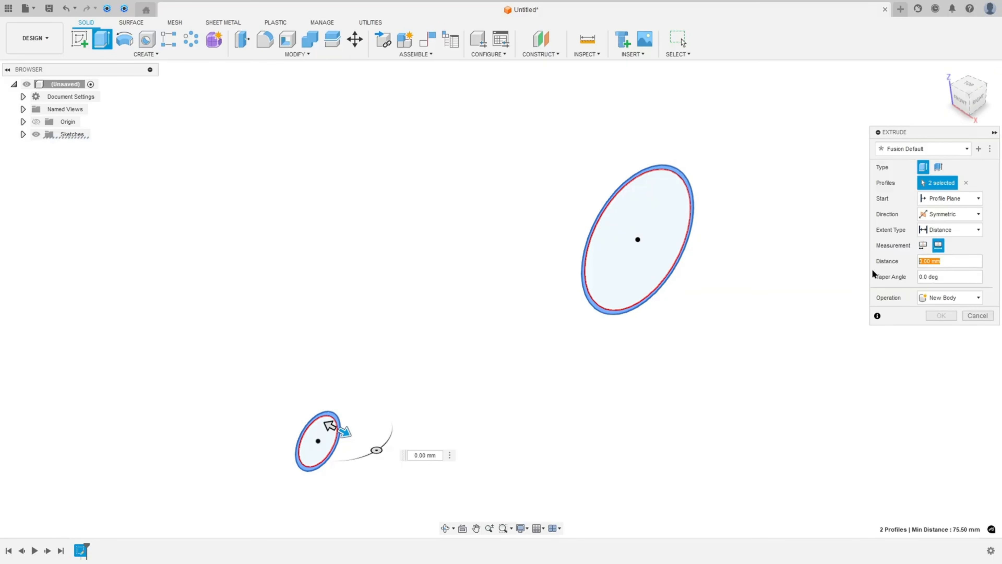
pyautogui.write('54')
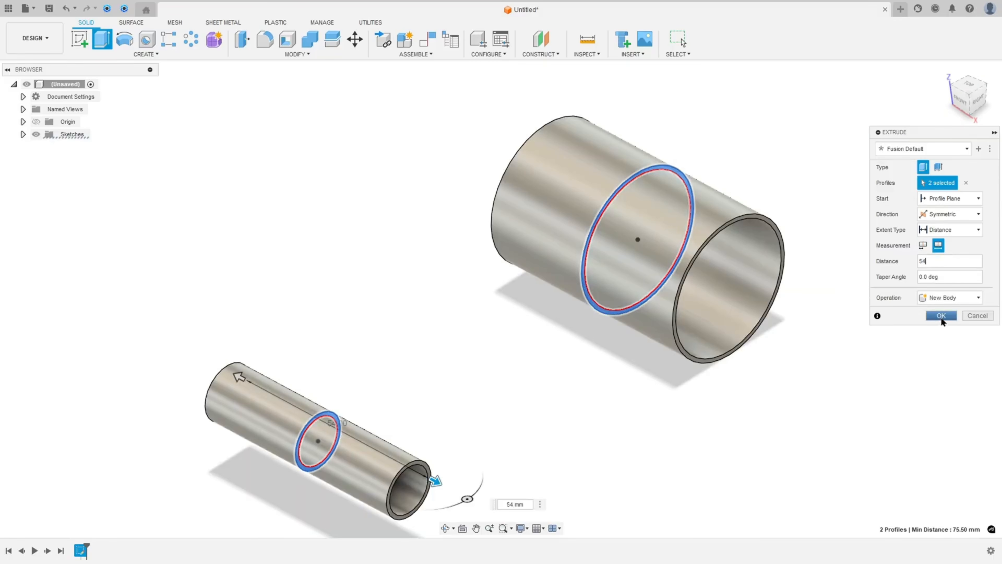
pyautogui.click(941, 316)
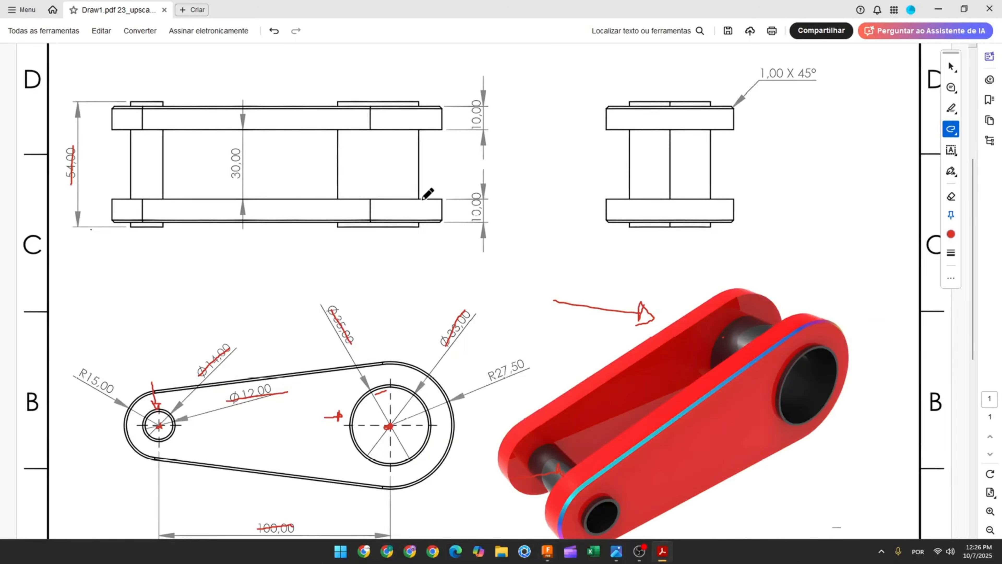
# Step: In the PDF drawing, outline the upper view's lower plate in red, add an arrow to the front view and trace the link's outer contour
pyautogui.moveTo(442, 198)
pyautogui.mouseDown()
pyautogui.moveTo(442, 220)
pyautogui.moveTo(114, 222)
pyautogui.moveTo(148, 198)
pyautogui.moveTo(411, 205)
pyautogui.mouseUp()
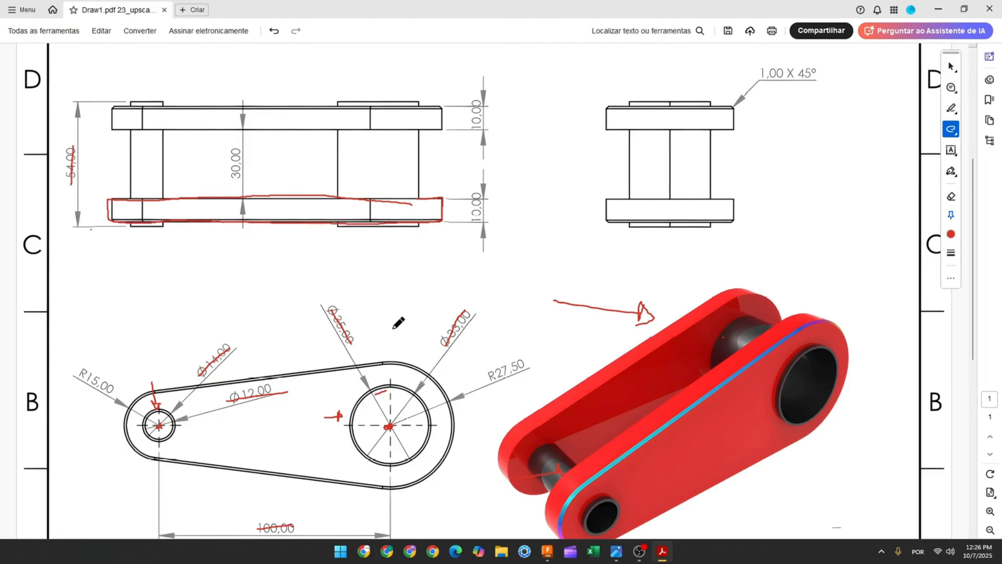
pyautogui.moveTo(260, 312)
pyautogui.mouseDown()
pyautogui.moveTo(284, 355)
pyautogui.moveTo(269, 350)
pyautogui.mouseUp()
pyautogui.moveTo(380, 488)
pyautogui.mouseDown()
pyautogui.moveTo(414, 483)
pyautogui.moveTo(449, 450)
pyautogui.moveTo(452, 397)
pyautogui.moveTo(425, 367)
pyautogui.moveTo(357, 360)
pyautogui.moveTo(156, 391)
pyautogui.mouseUp()
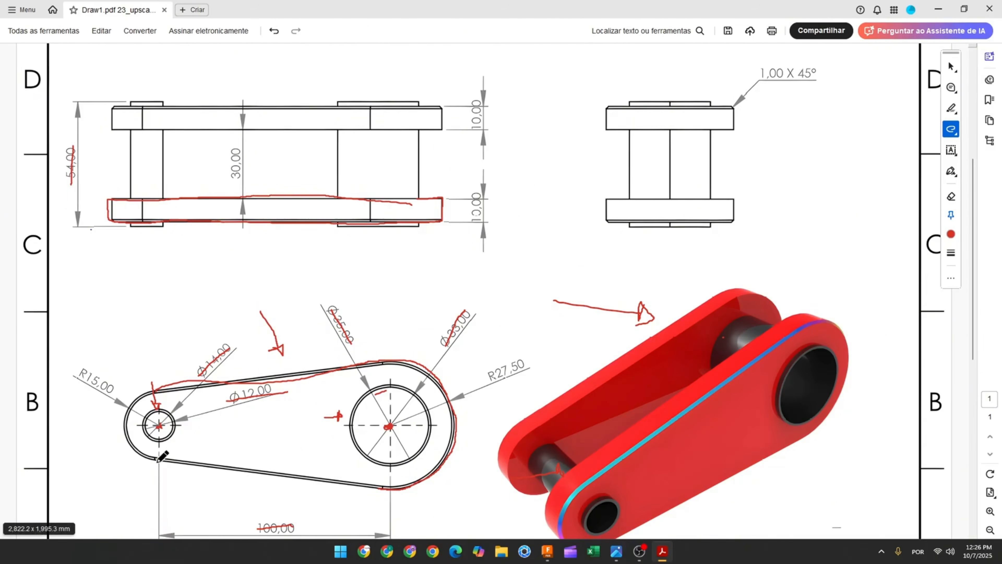
pyautogui.moveTo(158, 460); pyautogui.dragTo(410, 490)
pyautogui.moveTo(161, 388)
pyautogui.mouseDown()
pyautogui.moveTo(122, 415)
pyautogui.moveTo(170, 453)
pyautogui.mouseUp()
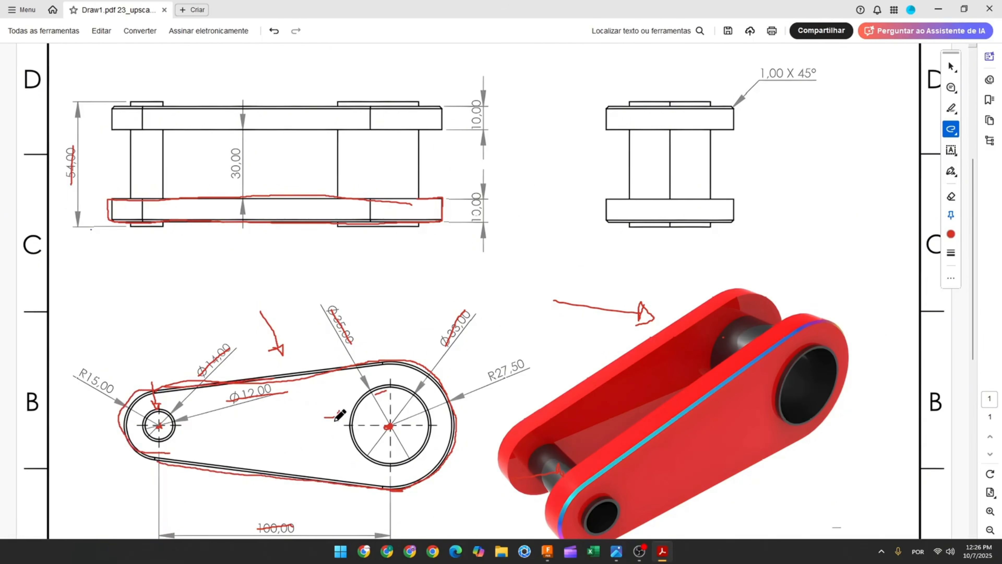
# Step: Undo all the red markup strokes in the PDF drawing
pyautogui.hotkey('ctrl', 'z')
pyautogui.hotkey('ctrl', 'z')
pyautogui.hotkey('ctrl', 'z')
pyautogui.hotkey('ctrl', 'z')
pyautogui.hotkey('ctrl', 'z')
pyautogui.hotkey('ctrl', 'z')
pyautogui.hotkey('ctrl', 'z')
pyautogui.hotkey('ctrl', 'z')
pyautogui.hotkey('ctrl', 'z')
pyautogui.hotkey('ctrl', 'z')
pyautogui.hotkey('ctrl', 'z')
pyautogui.hotkey('ctrl', 'z')
pyautogui.hotkey('ctrl', 'z')
pyautogui.hotkey('ctrl', 'z')
pyautogui.hotkey('ctrl', 'z')
pyautogui.hotkey('ctrl', 'z')
pyautogui.hotkey('ctrl', 'z')
pyautogui.hotkey('ctrl', 'z')
pyautogui.hotkey('ctrl', 'z')
pyautogui.hotkey('ctrl', 'z')
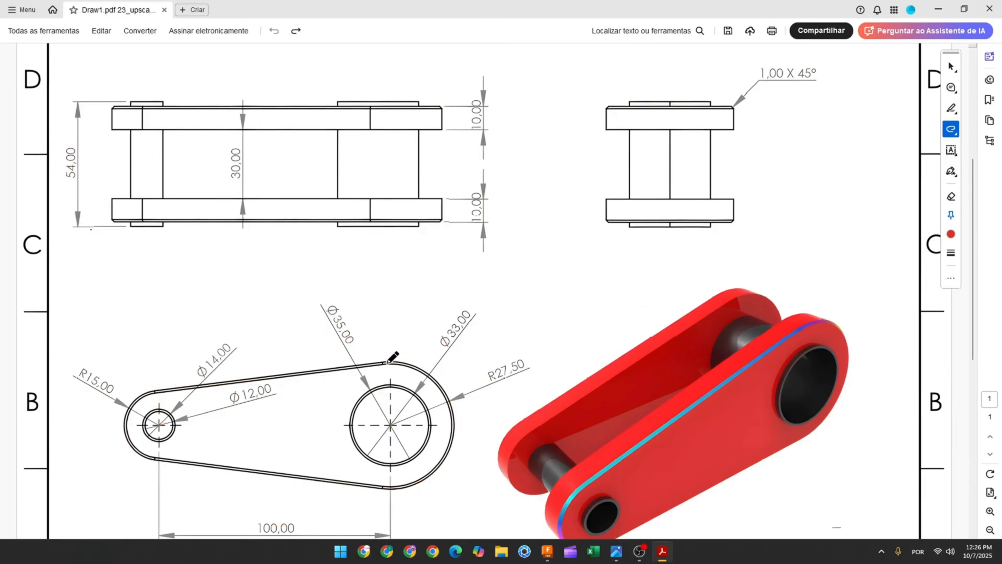
# Step: Strike through the R27.50 and R15.00 dimensions in red and trace the link's end arcs and both pin circles in the front view
pyautogui.moveTo(504, 368); pyautogui.dragTo(523, 369)
pyautogui.moveTo(81, 373); pyautogui.dragTo(124, 386)
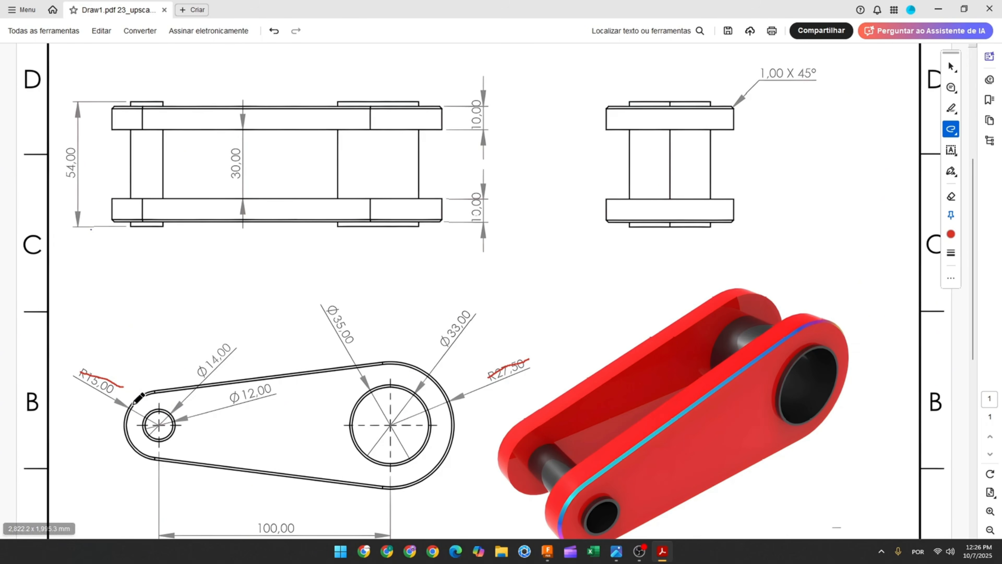
pyautogui.moveTo(142, 393); pyautogui.dragTo(131, 441)
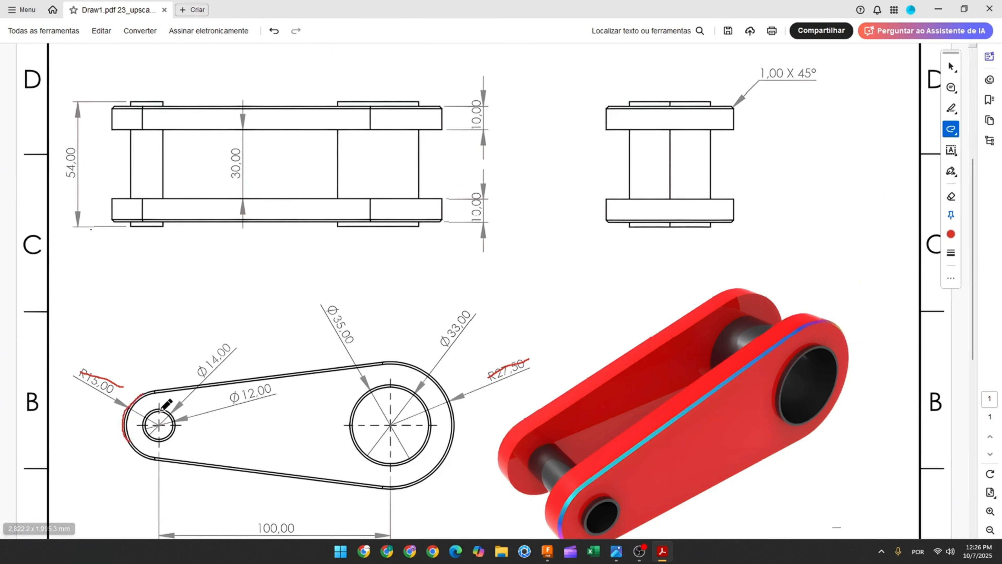
pyautogui.moveTo(161, 410); pyautogui.dragTo(146, 416)
pyautogui.moveTo(402, 360)
pyautogui.mouseDown()
pyautogui.moveTo(420, 363)
pyautogui.moveTo(450, 401)
pyautogui.mouseUp()
pyautogui.moveTo(389, 389)
pyautogui.mouseDown()
pyautogui.moveTo(413, 392)
pyautogui.moveTo(428, 419)
pyautogui.mouseUp()
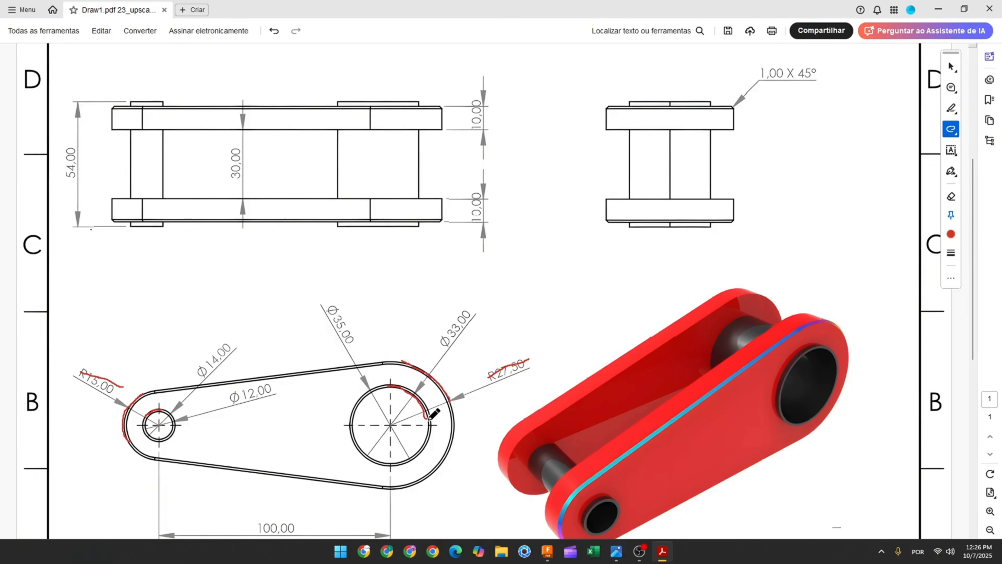
# Step: Switch to Fusion, start a sketch on the plane facing the right view and project both ring bodies into it using the body selection filter
pyautogui.click(549, 552)
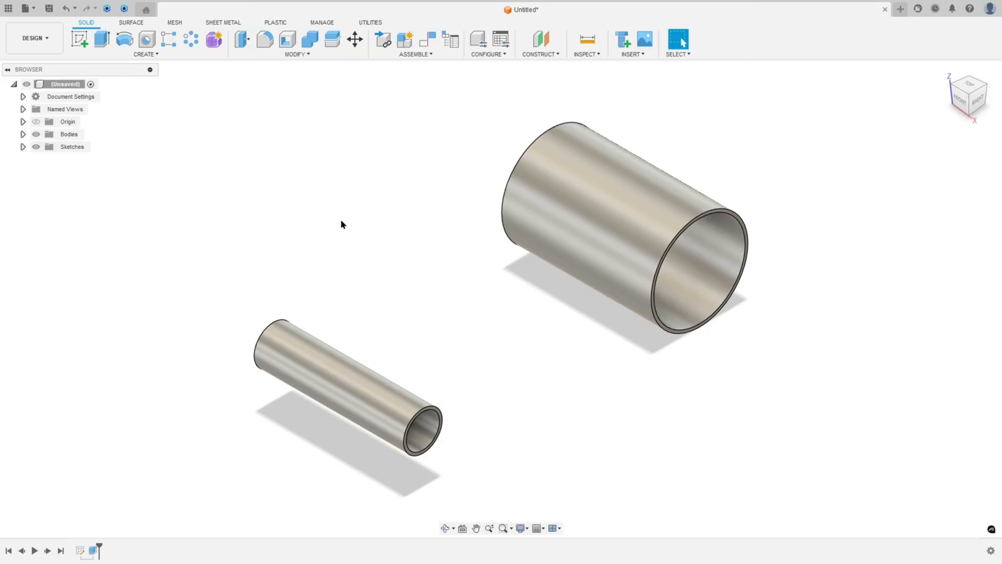
pyautogui.click(79, 39)
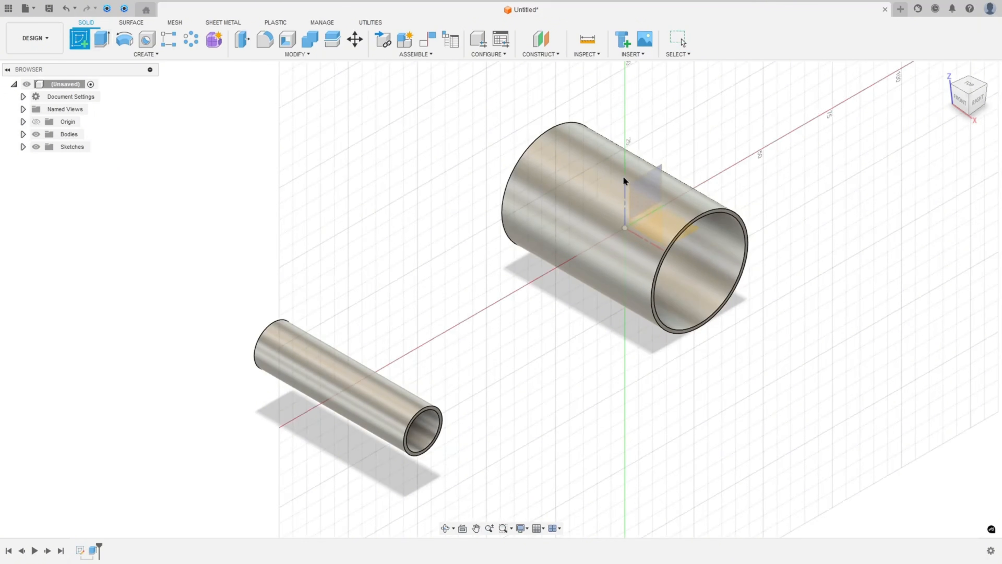
pyautogui.click(649, 178)
pyautogui.click(135, 54)
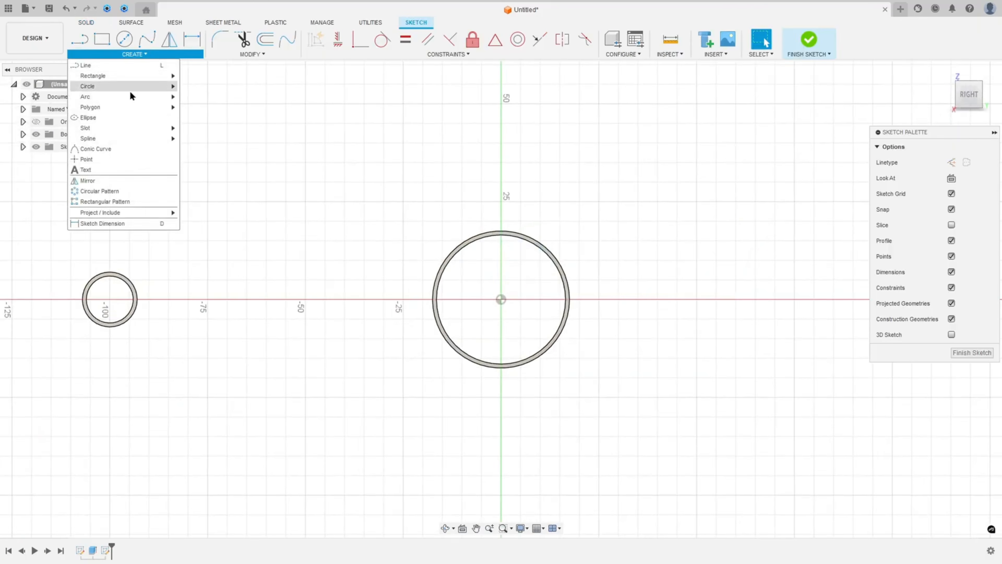
pyautogui.moveTo(126, 212)
pyautogui.click(188, 213)
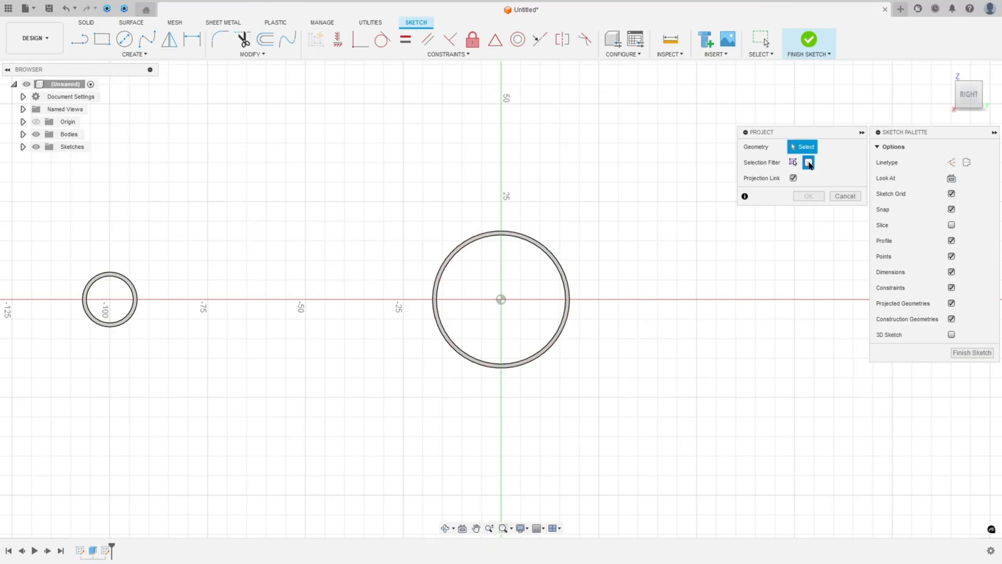
pyautogui.click(491, 232)
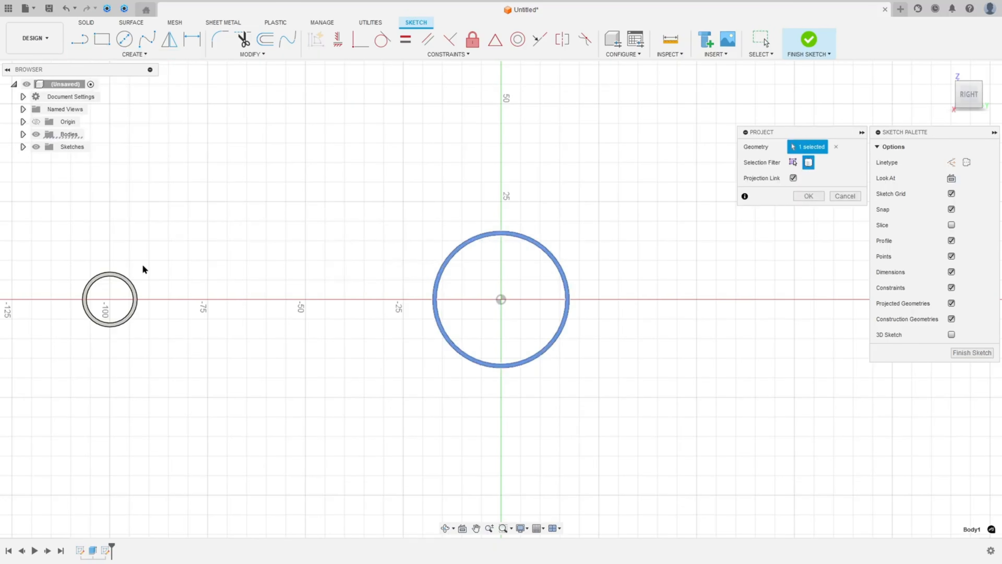
pyautogui.click(109, 273)
pyautogui.click(816, 194)
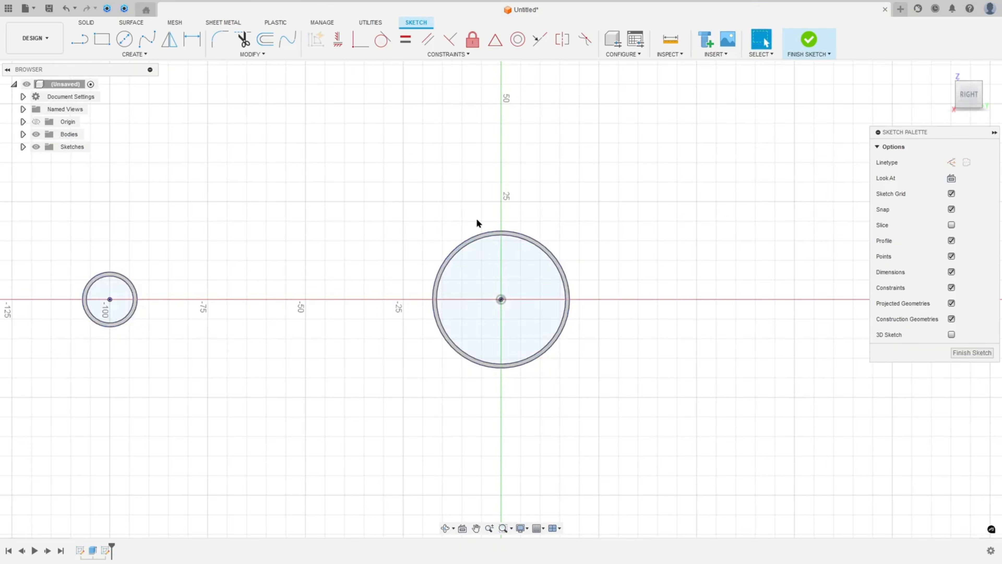
# Step: Hide both ring bodies so only their projected circles remain in the sketch
pyautogui.moveTo(322, 212); pyautogui.dragTo(467, 223, button='middle')
pyautogui.click(22, 134)
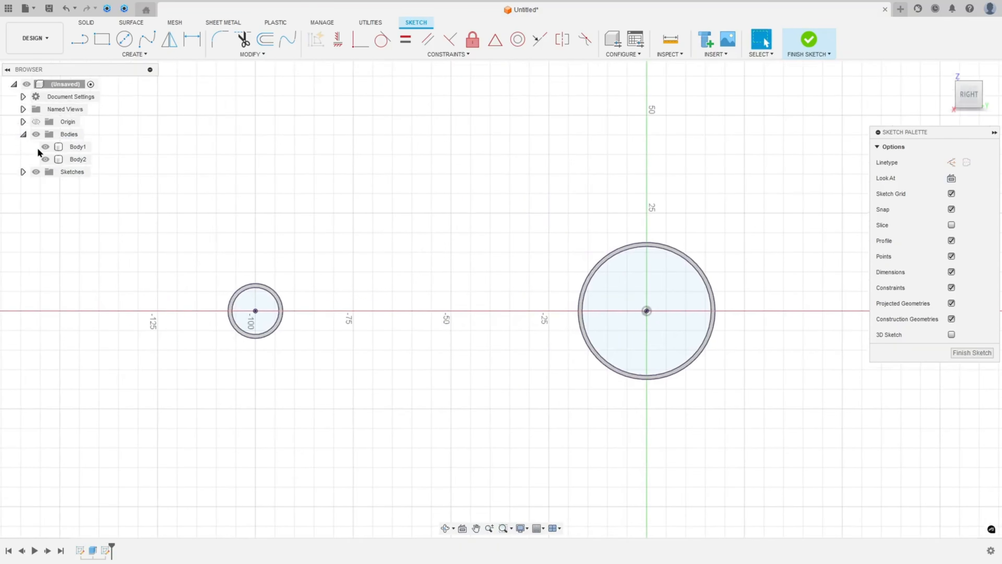
pyautogui.click(46, 159)
pyautogui.click(45, 146)
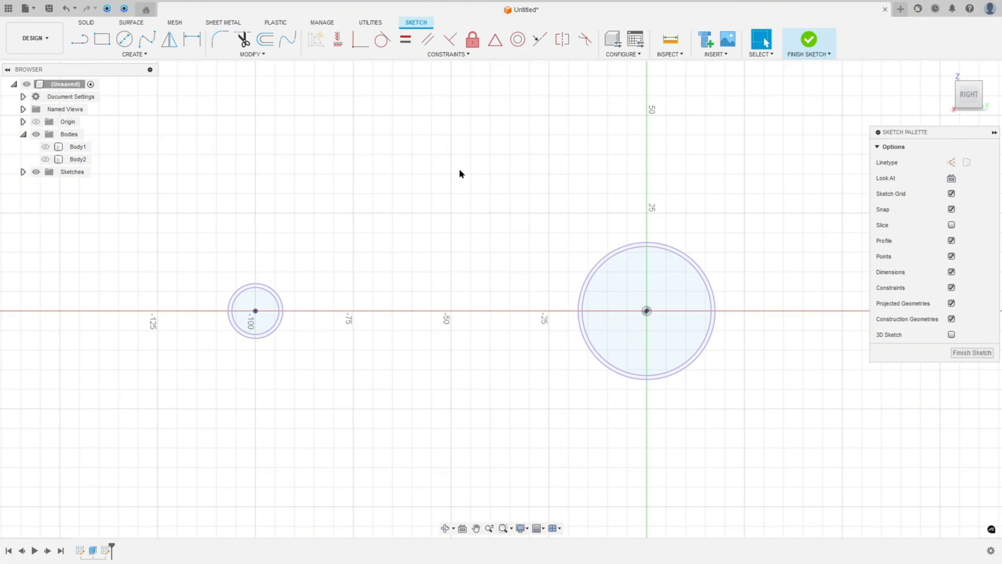
# Step: Draw a center-point arc of radius 27.5 mm around the origin, bulging away from the small circles and open towards them
pyautogui.click(135, 54)
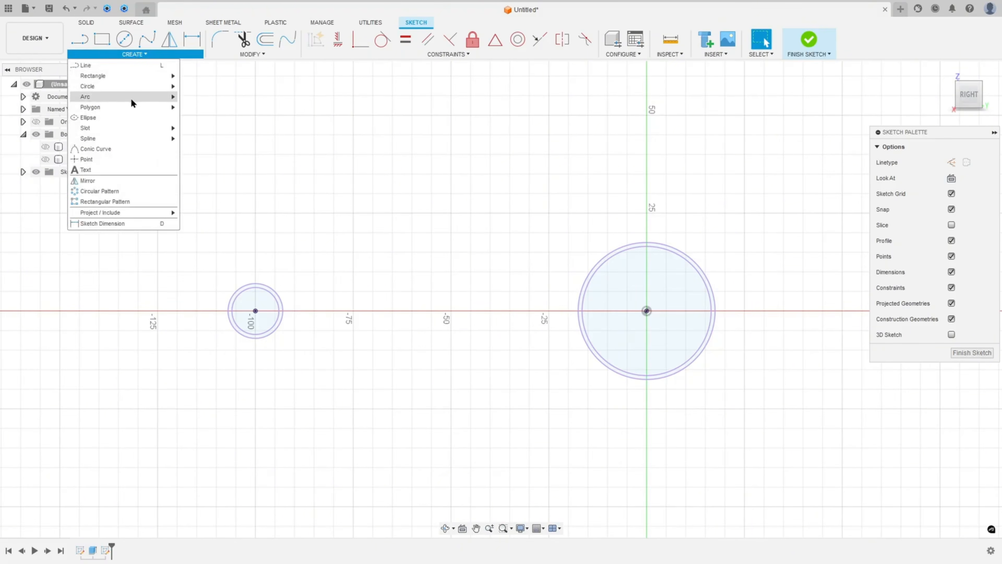
pyautogui.moveTo(133, 102)
pyautogui.click(207, 107)
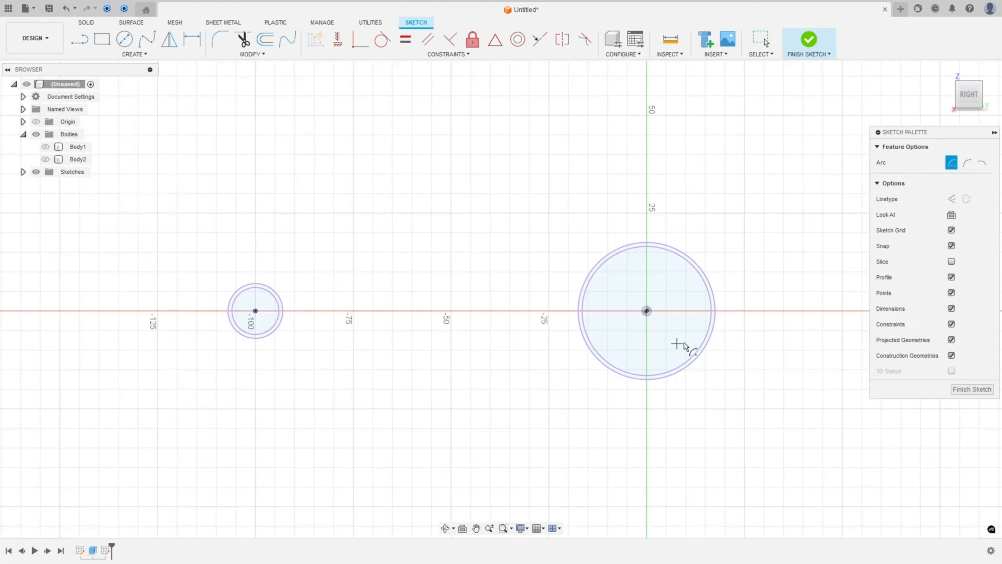
pyautogui.click(646, 311)
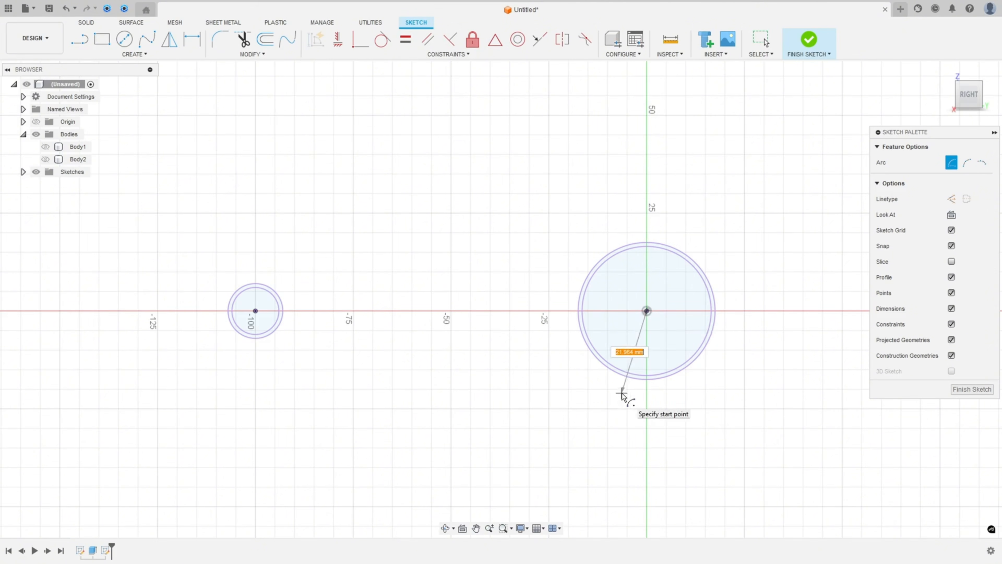
pyautogui.write('27')
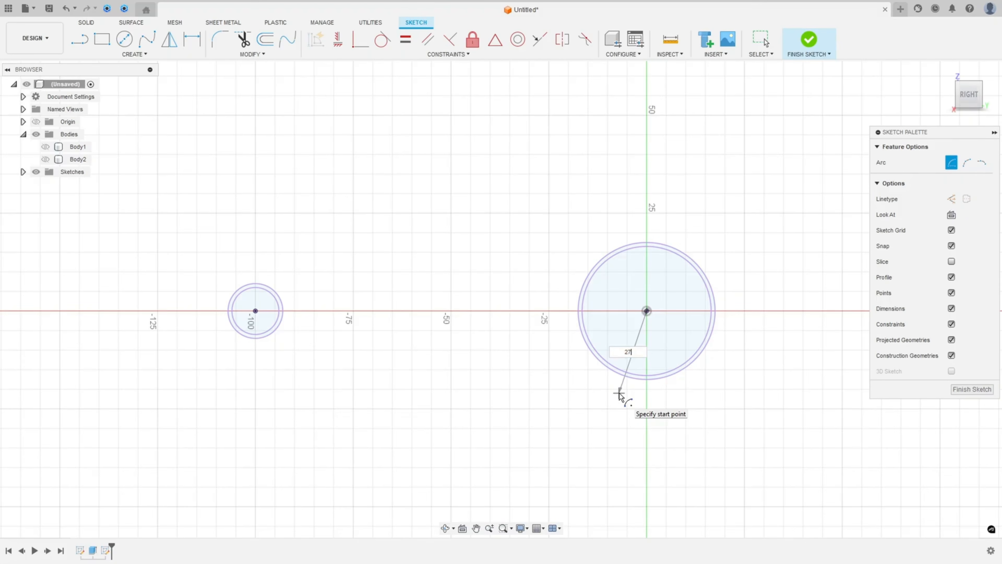
pyautogui.press('Return')
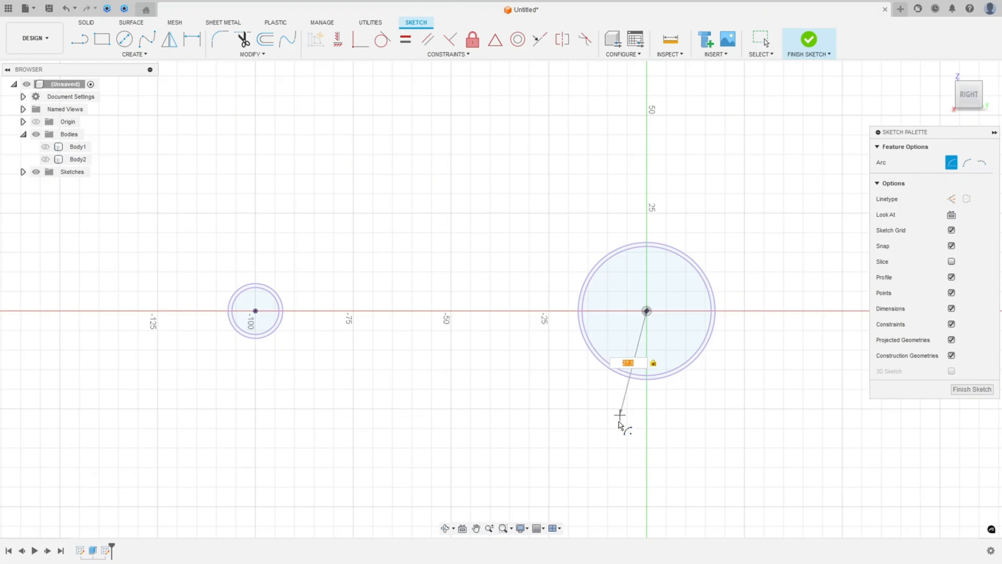
pyautogui.click(619, 416)
pyautogui.click(606, 210)
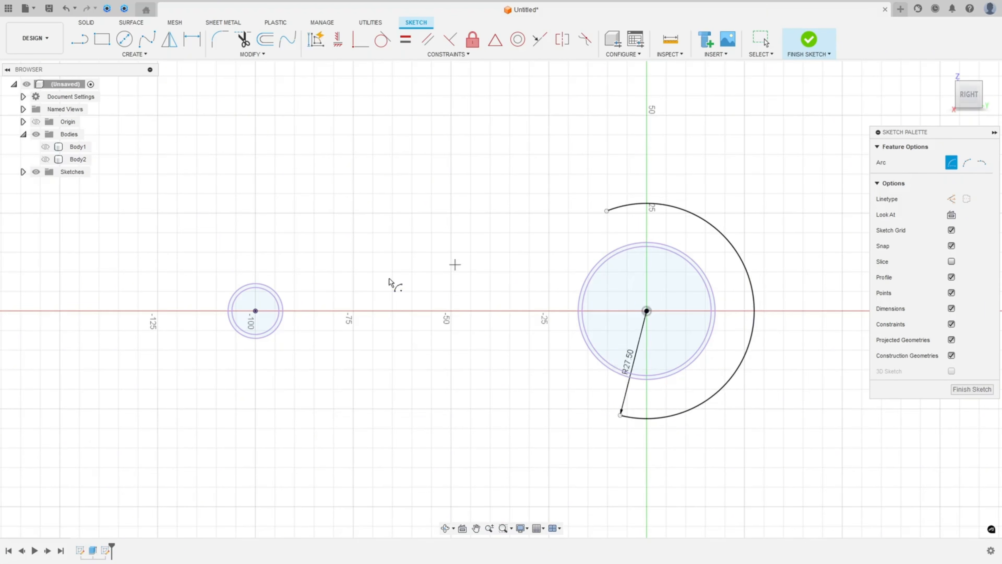
# Step: Draw a center-point arc of radius 15 mm around the small circles, open towards the large ones, and place both radius dimensions outside the outline
pyautogui.click(256, 311)
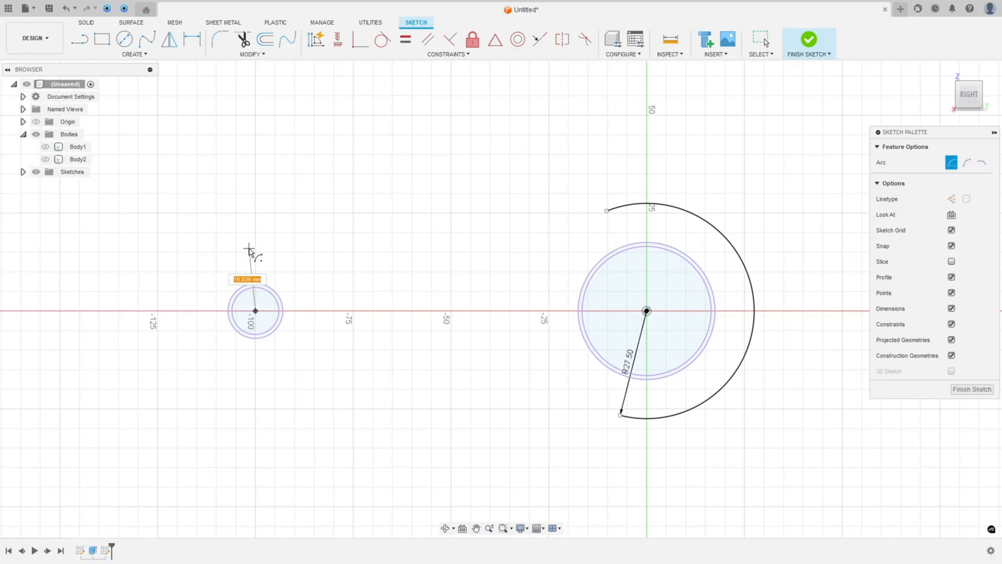
pyautogui.press('Return')
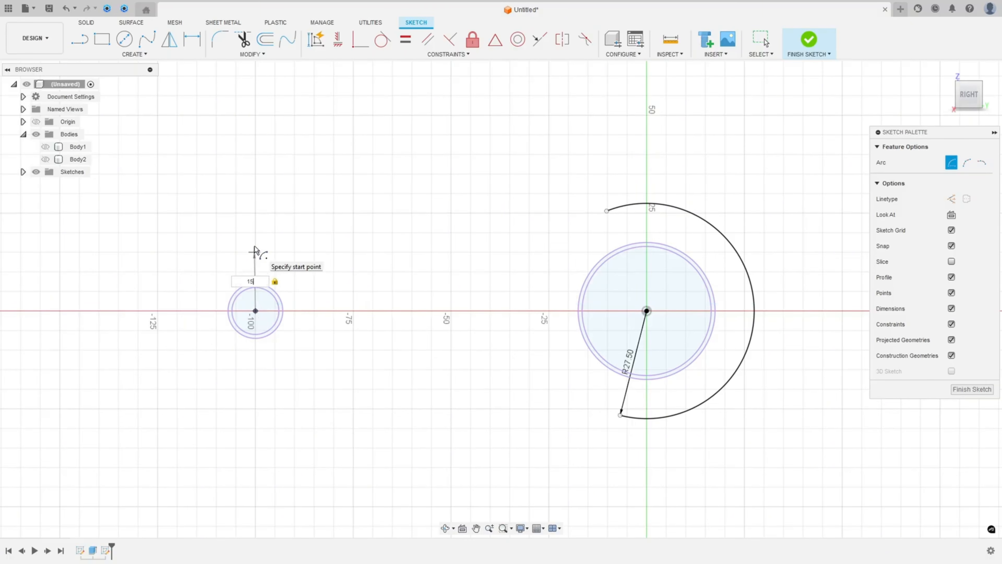
pyautogui.click(248, 253)
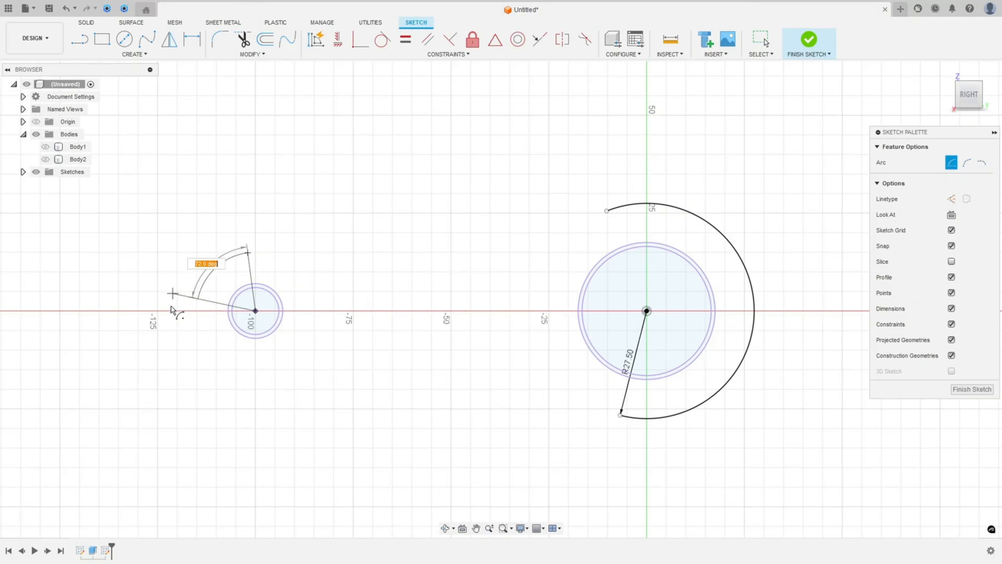
pyautogui.click(246, 369)
pyautogui.press('Escape')
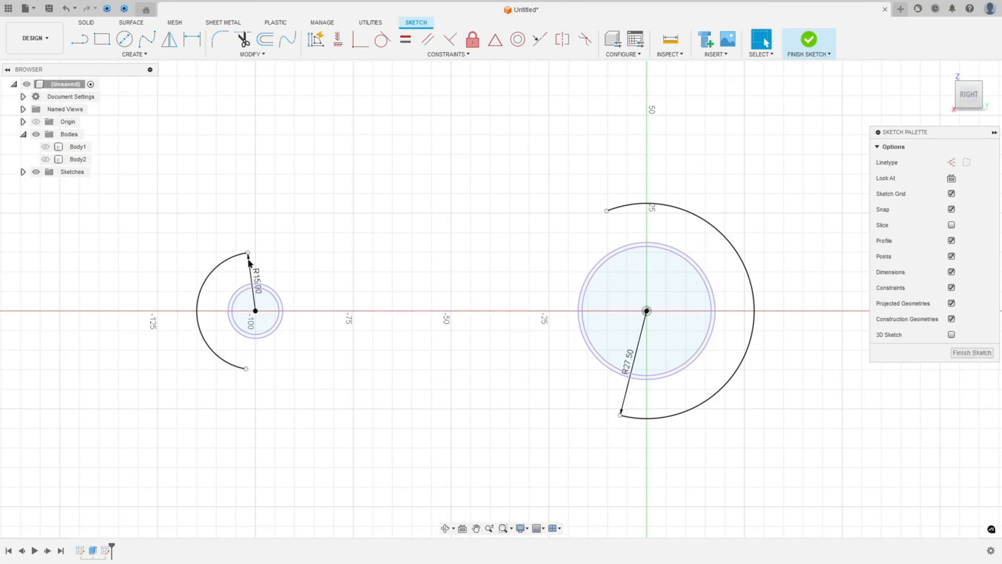
pyautogui.moveTo(633, 368); pyautogui.dragTo(779, 206)
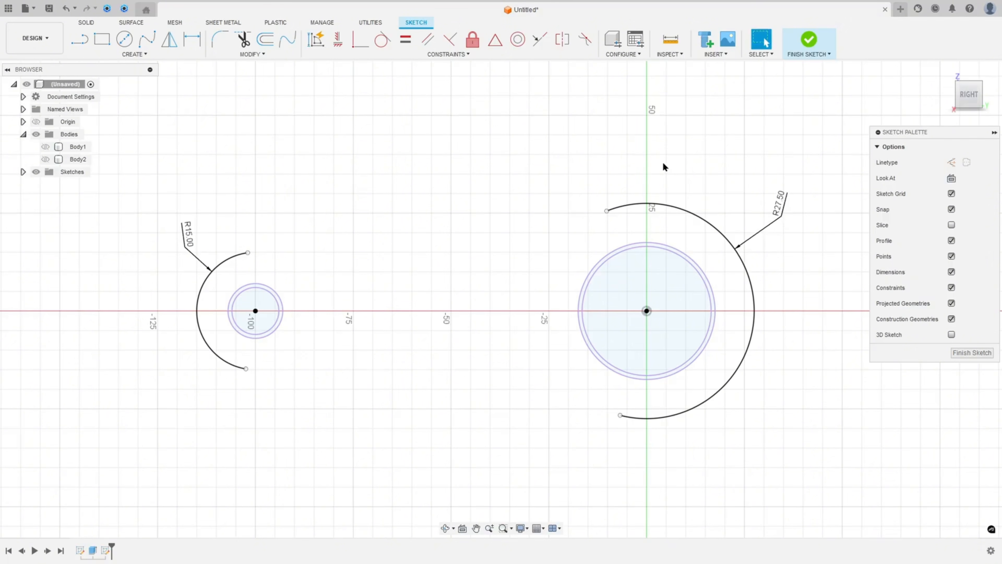
# Step: Connect the upper and lower endpoints of the two arcs with straight lines to close the link outline
pyautogui.click(79, 39)
pyautogui.click(251, 252)
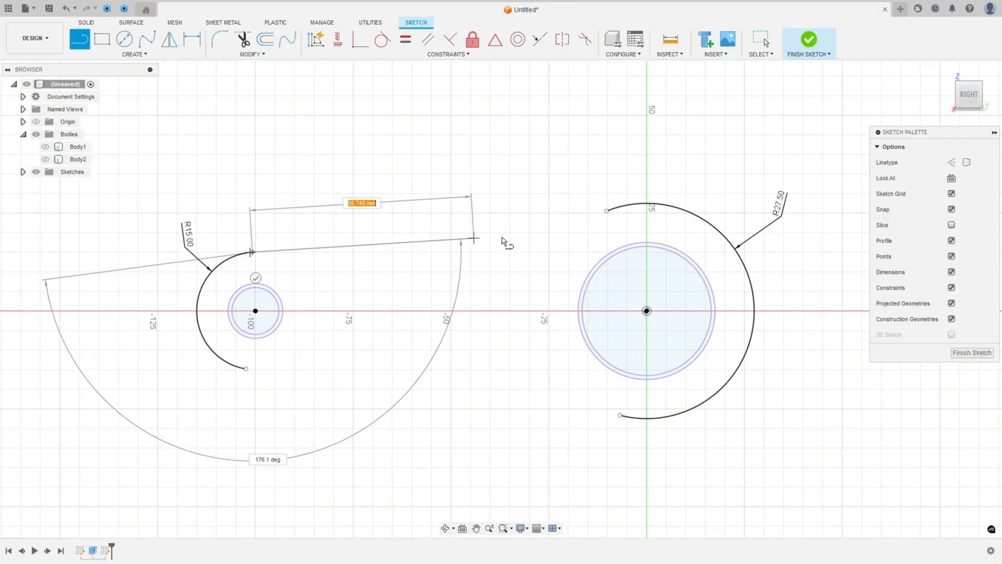
pyautogui.doubleClick(607, 211)
pyautogui.click(620, 414)
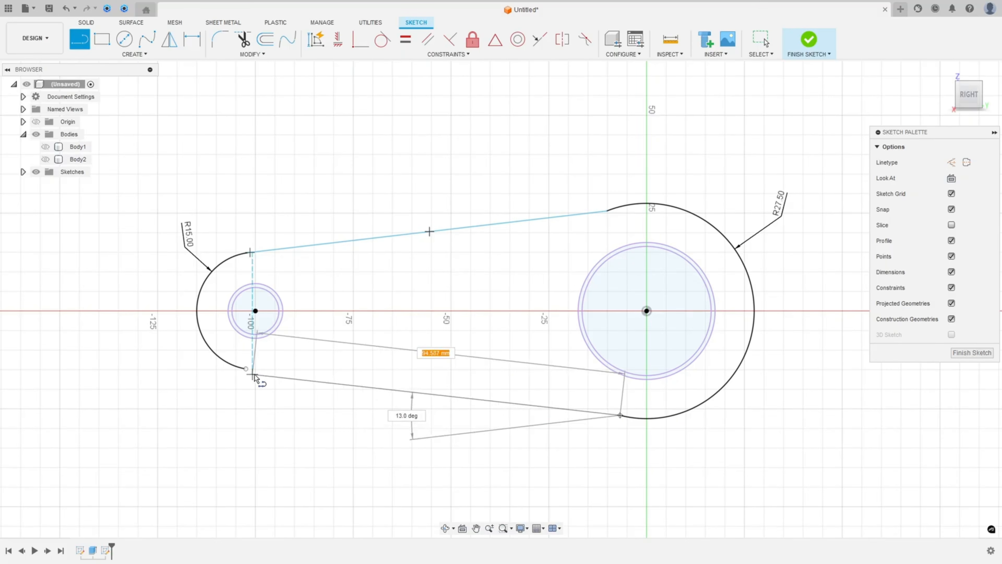
pyautogui.doubleClick(245, 369)
pyautogui.press('Escape')
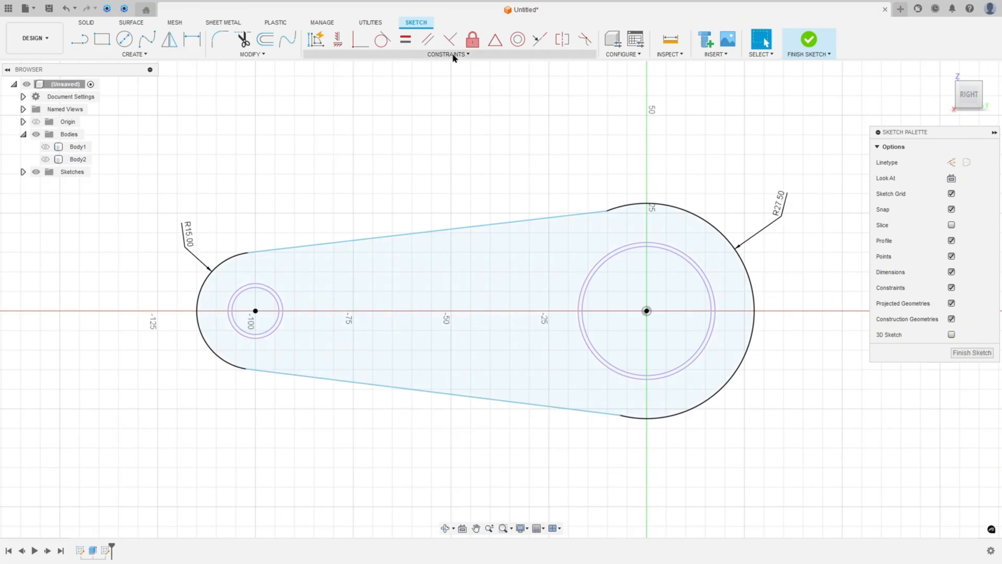
# Step: Make the upper straight line tangent to the 27.5 mm arc
pyautogui.click(382, 39)
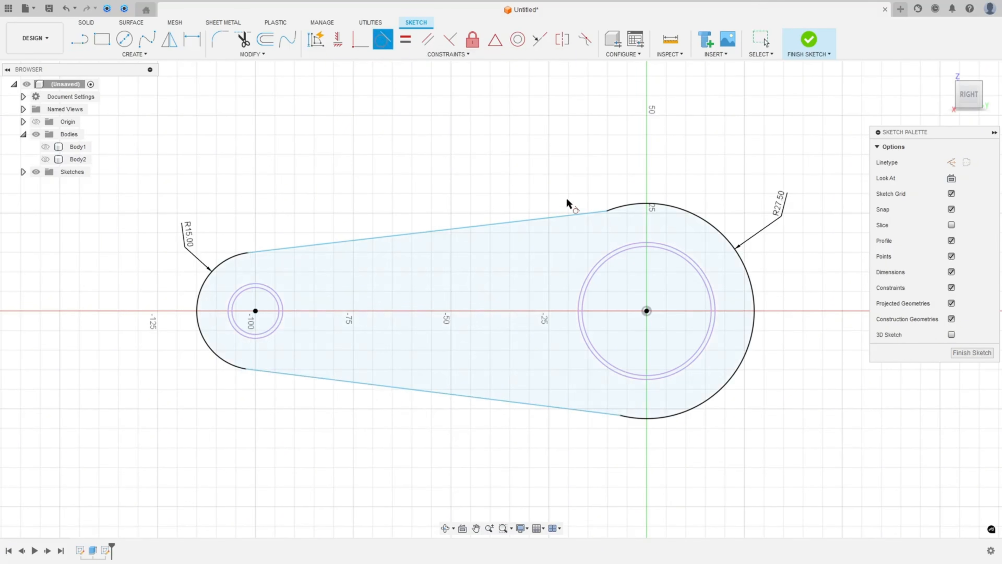
pyautogui.click(583, 214)
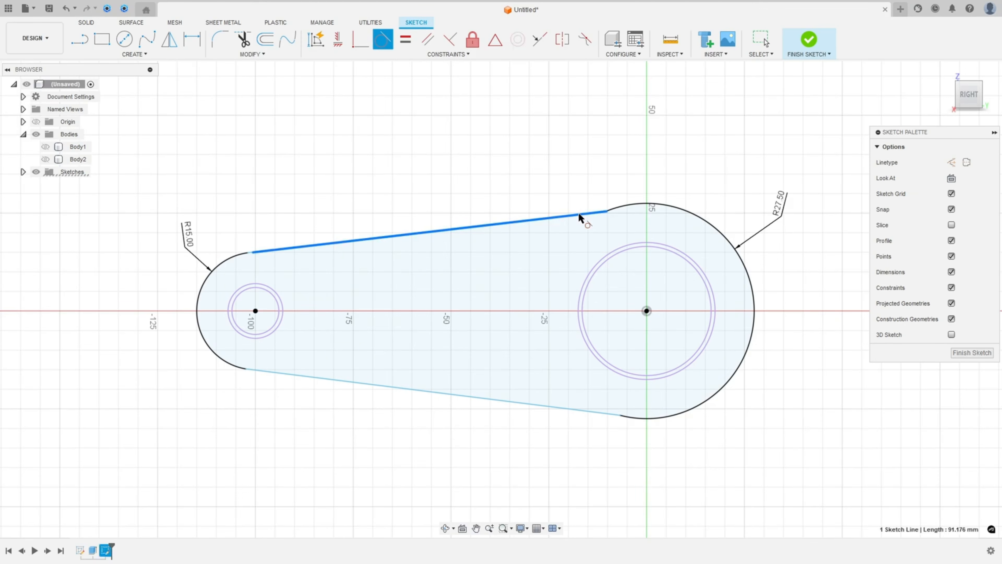
pyautogui.click(639, 206)
pyautogui.click(298, 247)
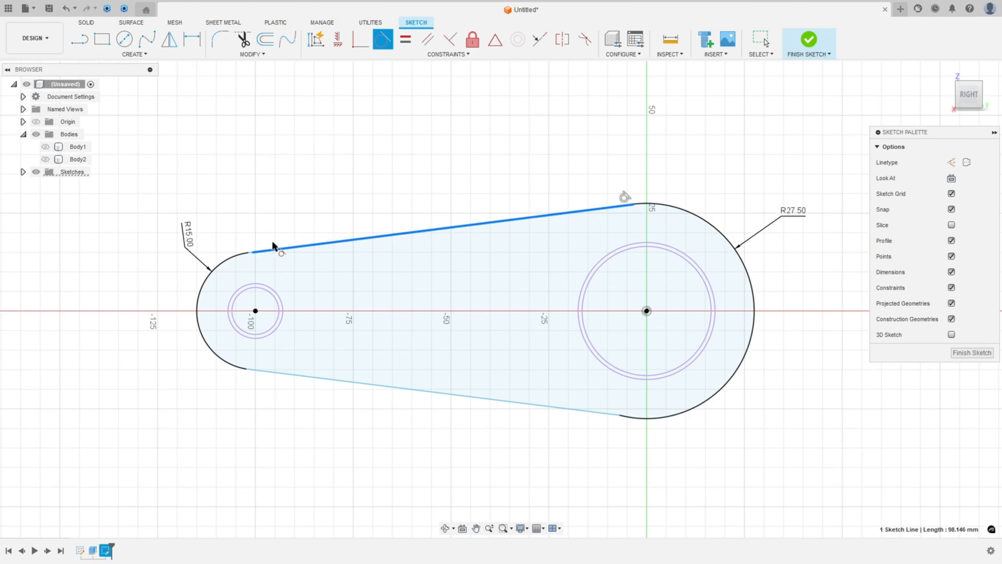
pyautogui.press('Escape')
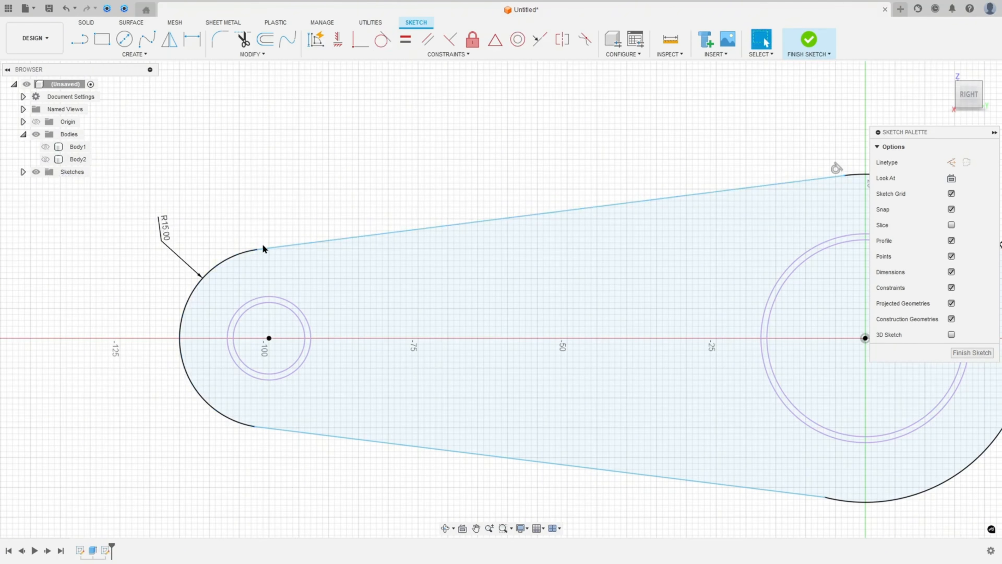
# Step: Delete the short stray segment at the upper end of the 15 mm arc and make the upper line's endpoint coincident with the arc's end
pyautogui.scroll(4, 256, 248)
pyautogui.click(265, 254)
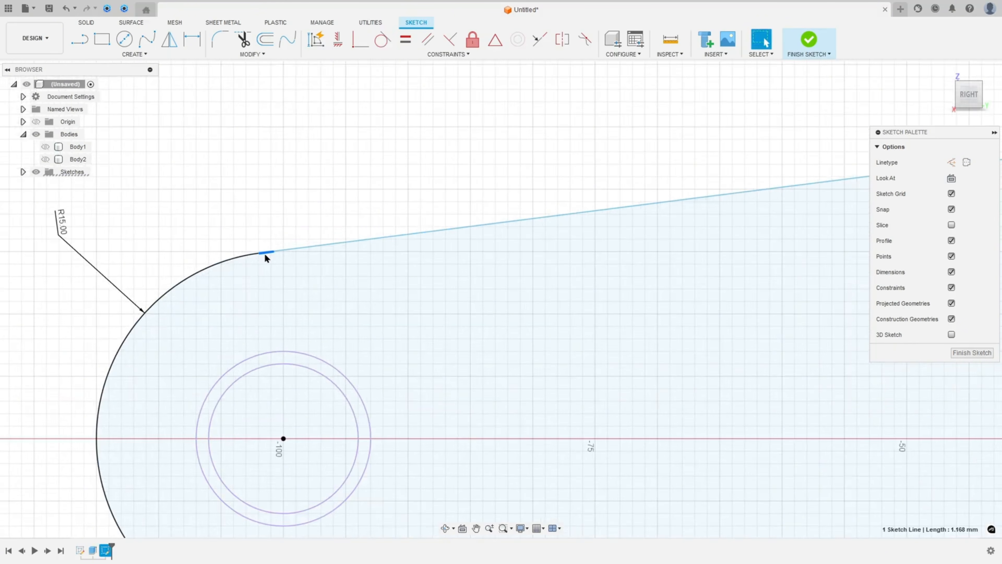
pyautogui.press('Delete')
pyautogui.click(358, 48)
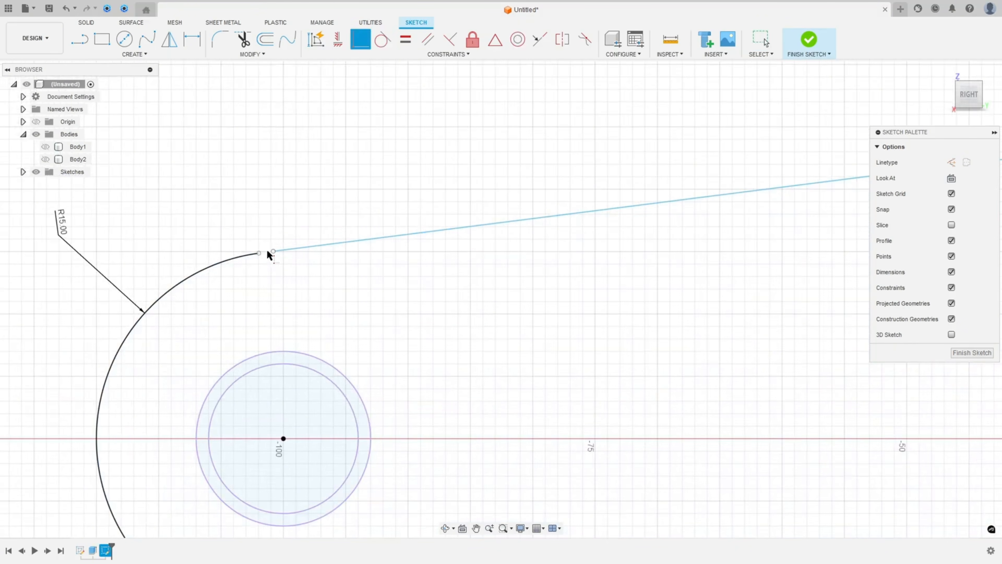
pyautogui.click(275, 252)
pyautogui.click(261, 253)
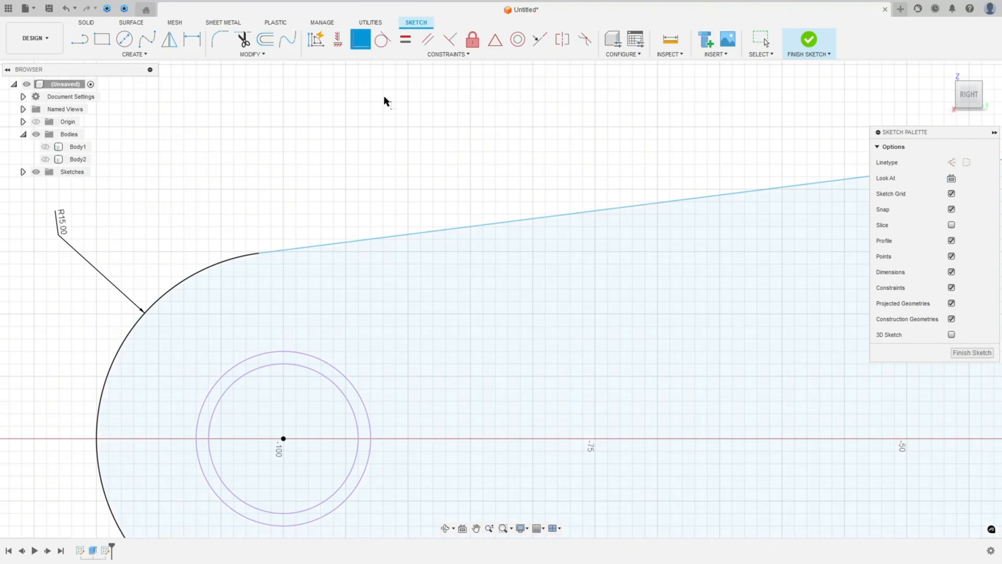
# Step: Make the upper straight line tangent to the 15 mm arc
pyautogui.click(382, 39)
pyautogui.click(269, 252)
pyautogui.click(247, 261)
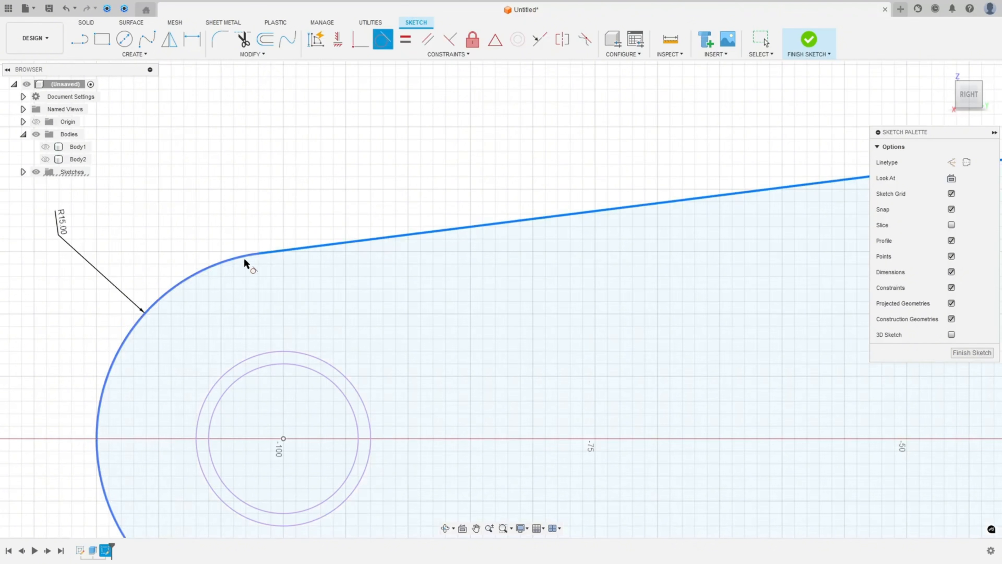
# Step: Make the lower straight line of the link outline tangent to both the 15 mm arc and the 27.5 mm arc
pyautogui.scroll(-3, 300, 425)
pyautogui.moveTo(319, 448); pyautogui.dragTo(179, 305, button='middle')
pyautogui.click(169, 392)
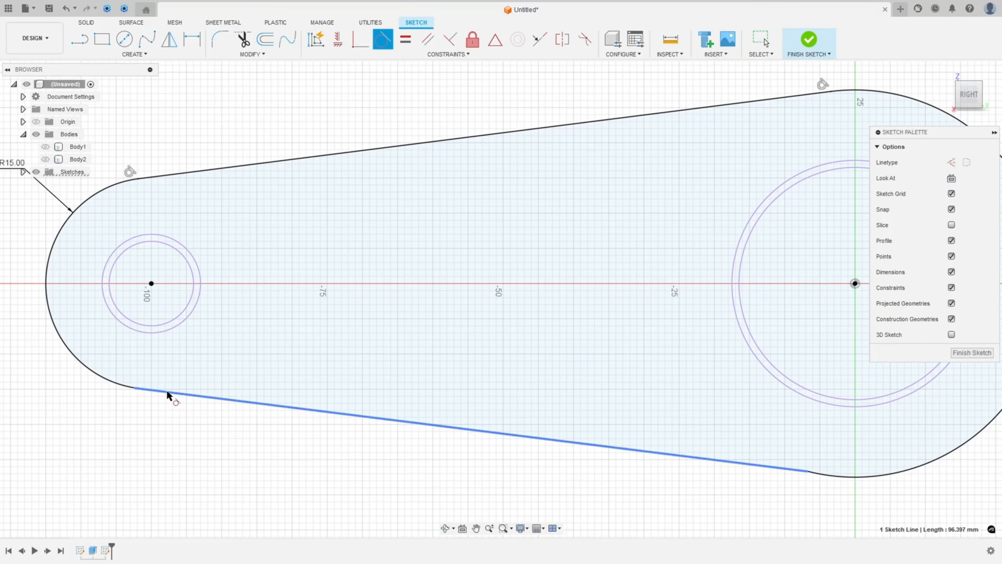
pyautogui.click(138, 390)
pyautogui.click(776, 467)
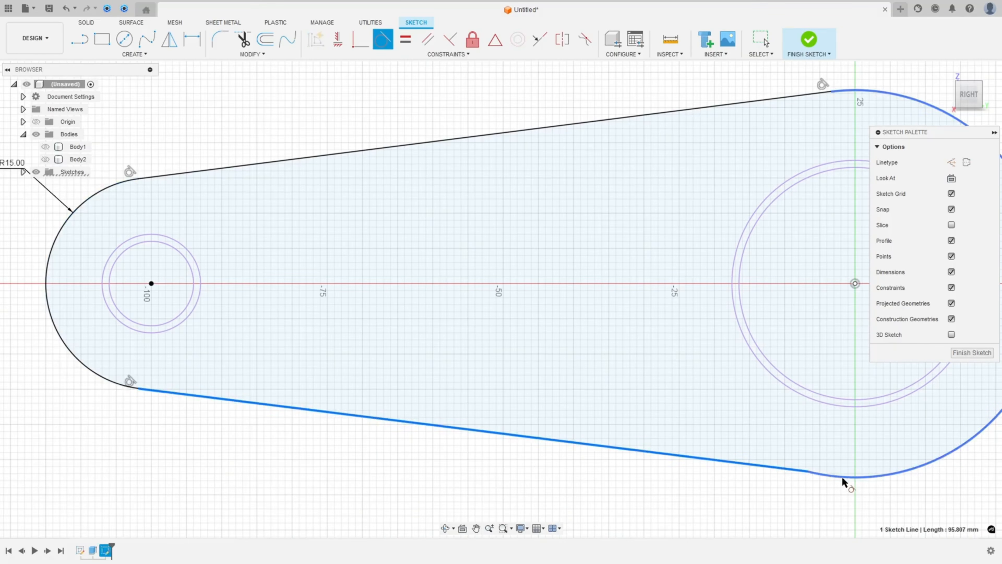
pyautogui.click(844, 476)
pyautogui.scroll(-3, 714, 491)
pyautogui.scroll(-1, 648, 469)
pyautogui.moveTo(648, 469); pyautogui.dragTo(437, 419, button='middle')
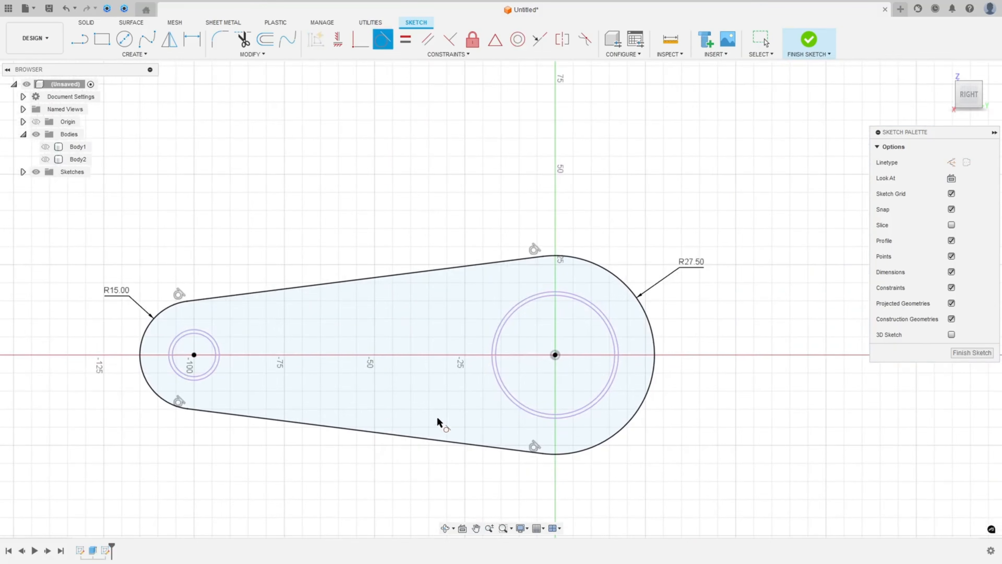
# Step: Finish the outline sketch and show both hollow pin bodies
pyautogui.click(809, 40)
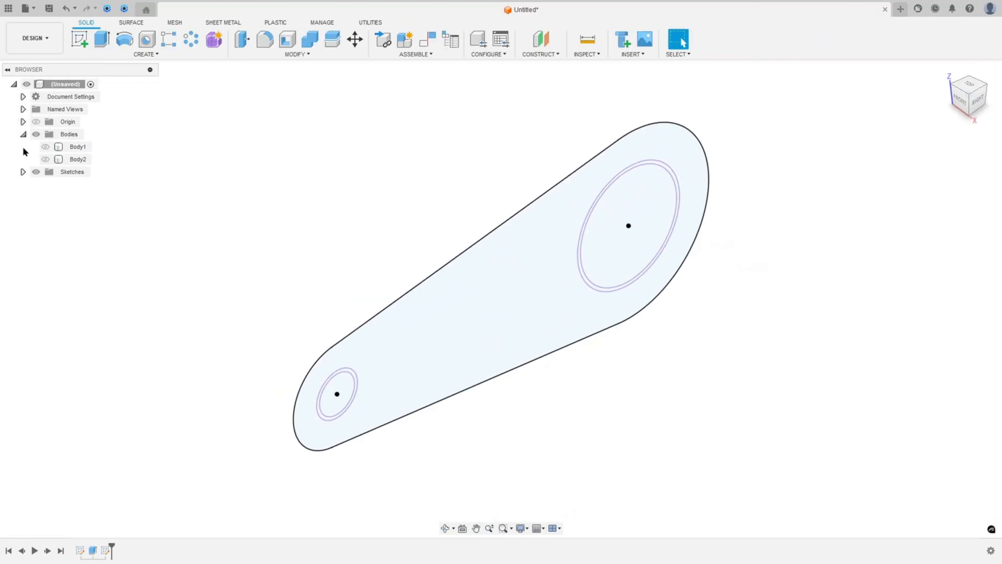
pyautogui.click(45, 147)
pyautogui.click(46, 159)
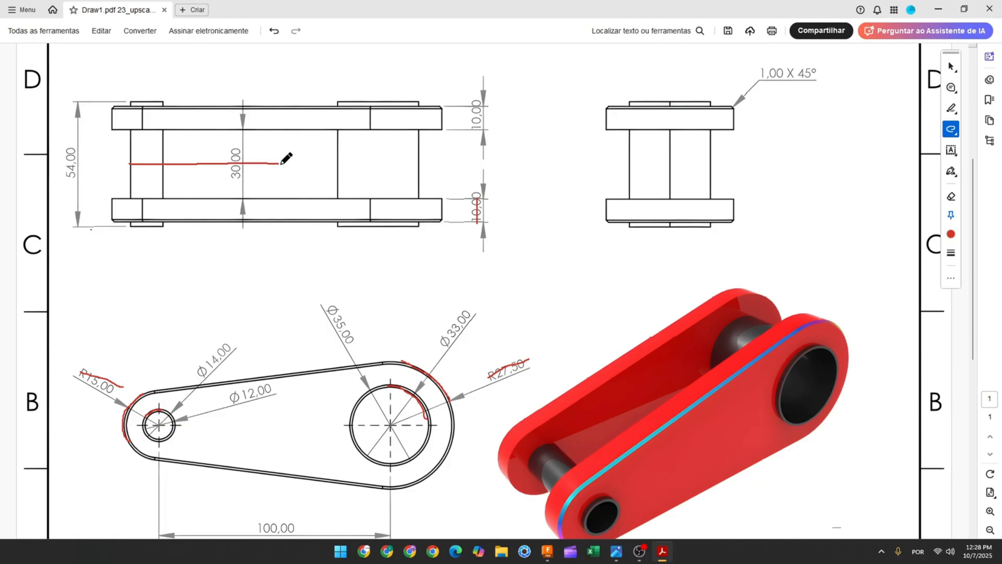
# Step: Mark the centre line across the top view in the PDF drawing, note 15 mm beside it, and return to Fusion
pyautogui.moveTo(420, 164); pyautogui.dragTo(422, 164)
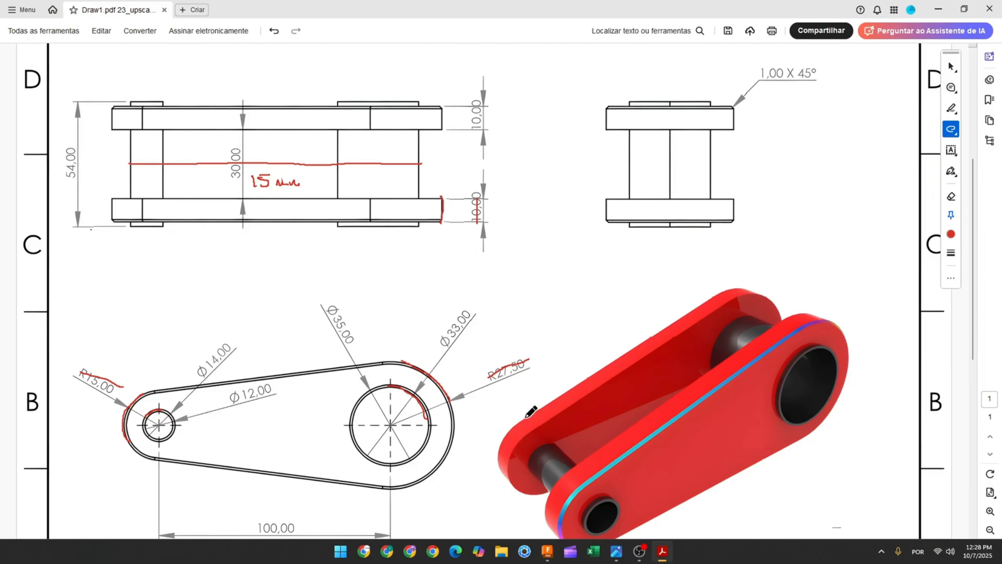
pyautogui.click(550, 553)
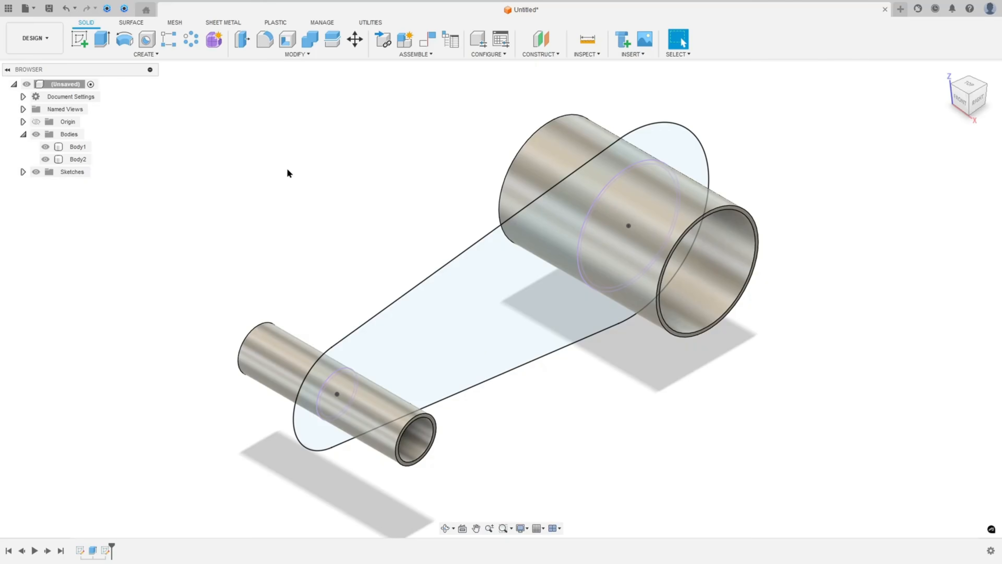
# Step: Extrude the link outline profile 10 mm from a start offset of 15 mm, joining it to the two pins
pyautogui.click(103, 44)
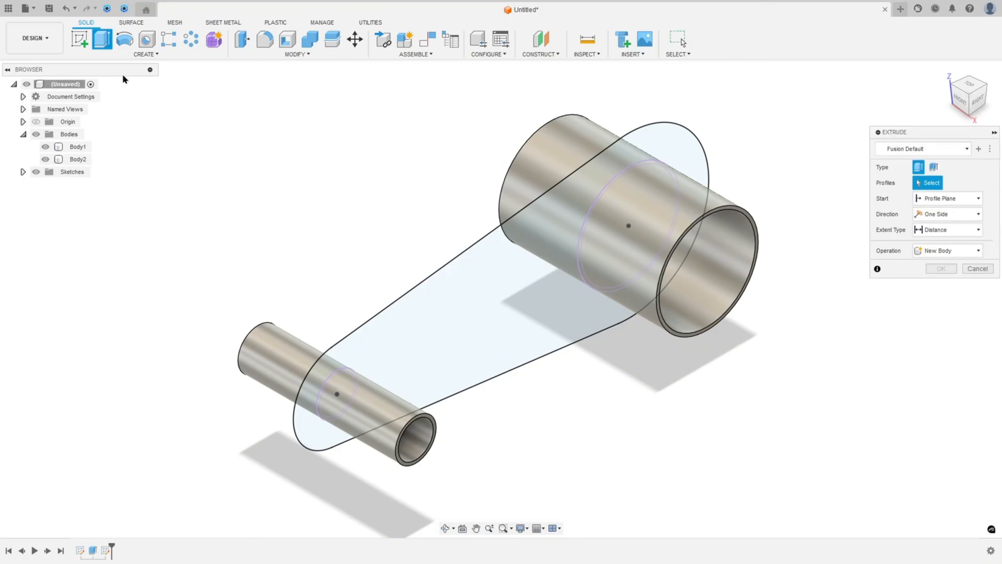
pyautogui.click(464, 290)
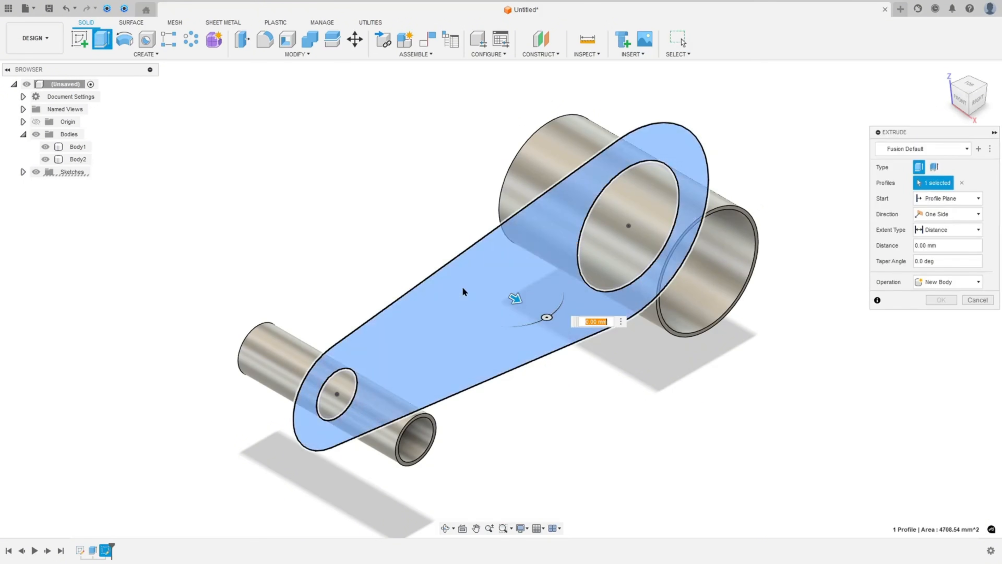
pyautogui.click(948, 199)
pyautogui.click(941, 222)
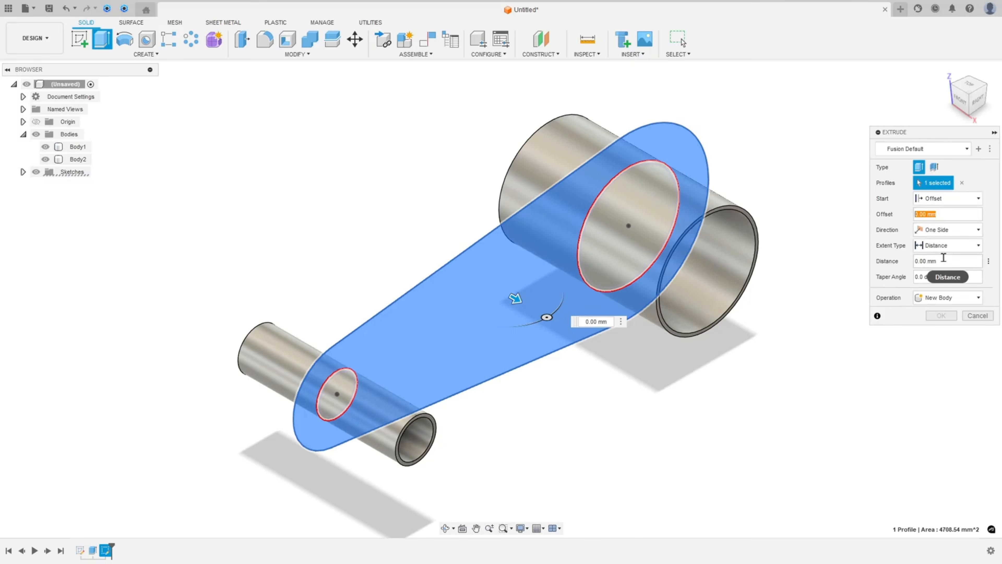
pyautogui.write('15')
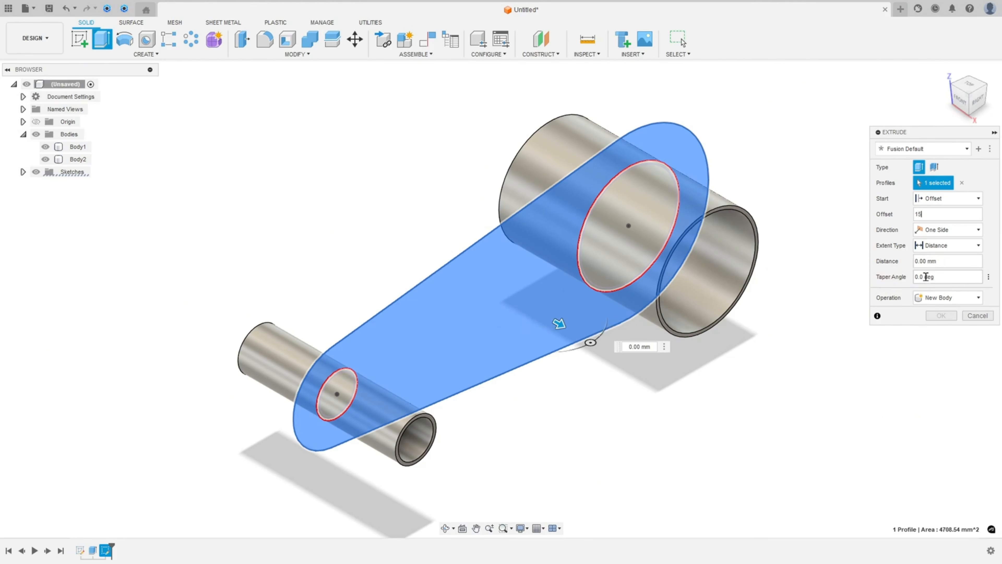
pyautogui.click(943, 261)
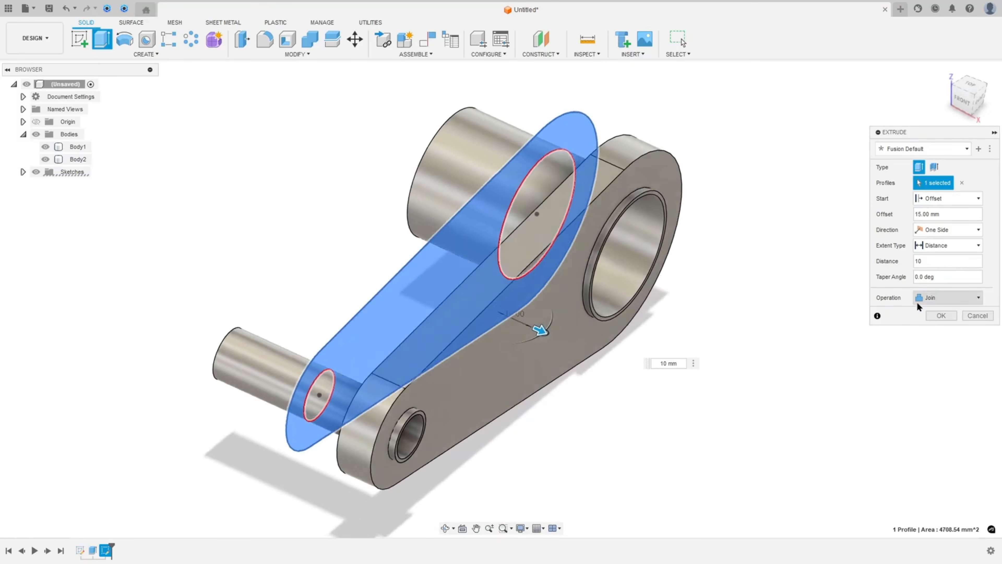
pyautogui.click(941, 315)
# Step: Chamfer the perimeter edge of the side plate's outer face by 1 mm
pyautogui.keyDown('shift'); pyautogui.moveTo(932, 318); pyautogui.dragTo(678, 380, button='middle'); pyautogui.keyUp('shift')
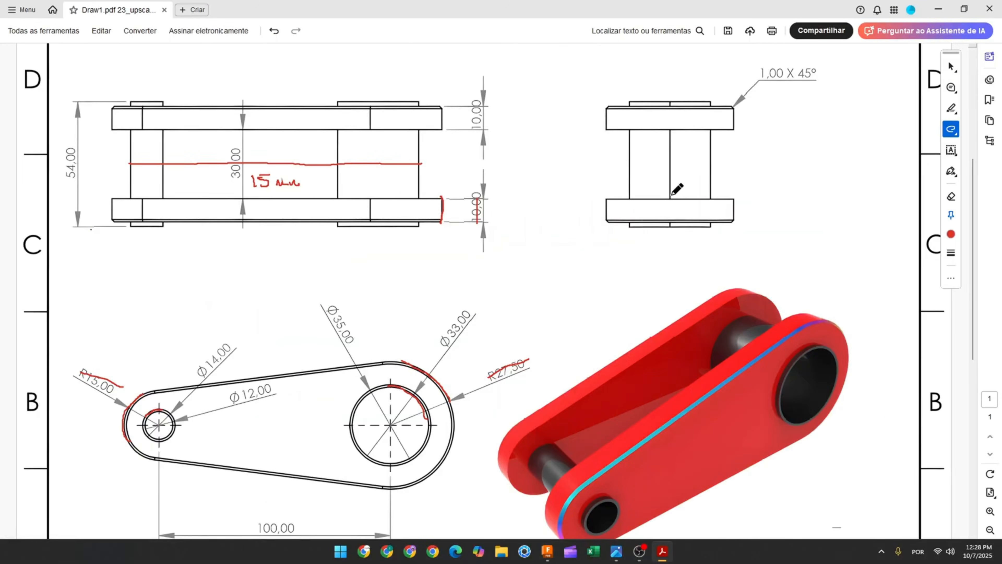
pyautogui.scroll(1, 742, 130)
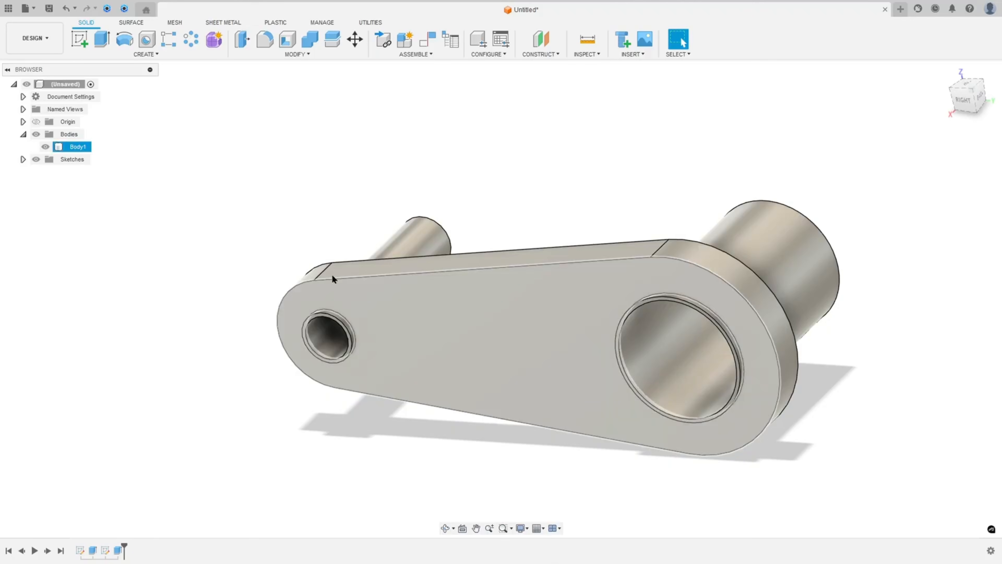
pyautogui.click(293, 54)
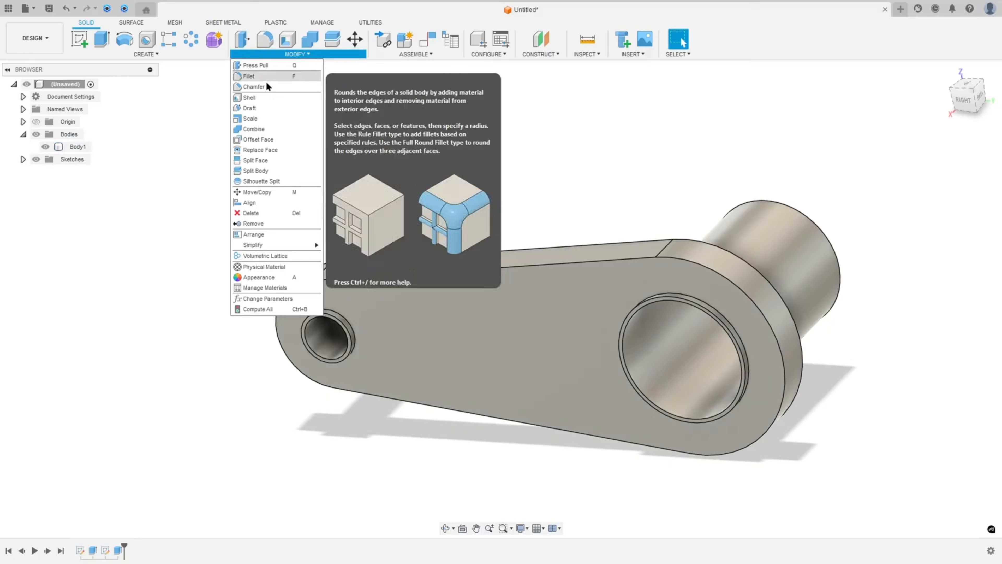
pyautogui.click(267, 81)
pyautogui.click(433, 274)
pyautogui.keyDown('shift'); pyautogui.moveTo(433, 273); pyautogui.dragTo(742, 263, button='middle'); pyautogui.keyUp('shift')
pyautogui.write('1')
pyautogui.click(941, 282)
# Step: Mirror the plate extrusion and its chamfer as features about the origin plane midway along the pins
pyautogui.keyDown('shift'); pyautogui.moveTo(940, 284); pyautogui.dragTo(889, 272, button='middle'); pyautogui.keyUp('shift')
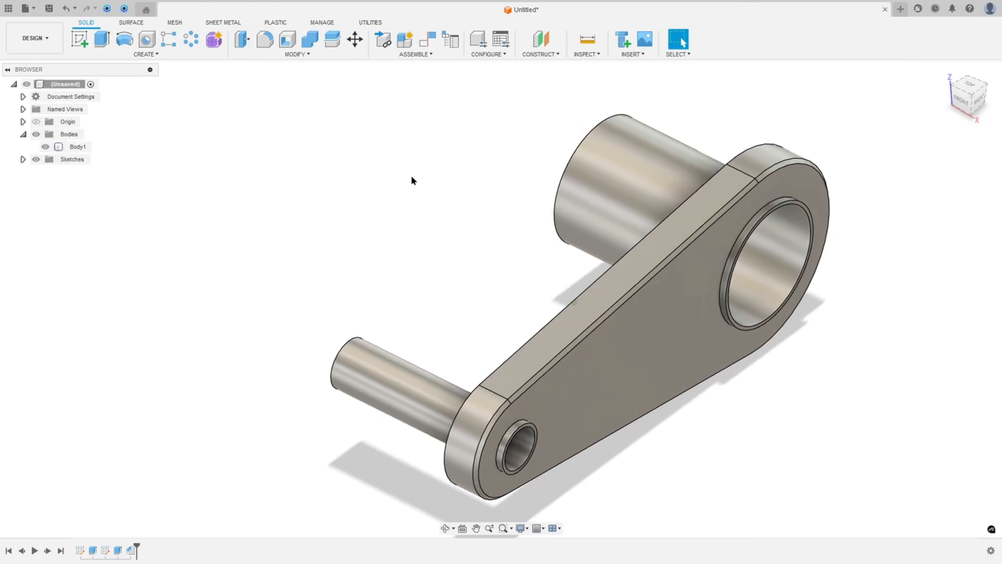
pyautogui.click(171, 55)
pyautogui.click(87, 287)
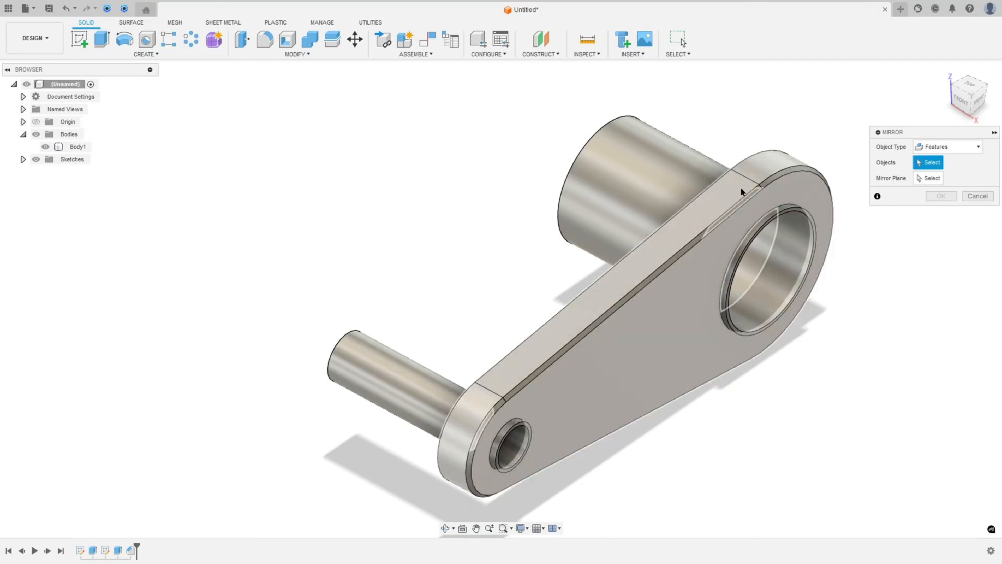
pyautogui.click(947, 149)
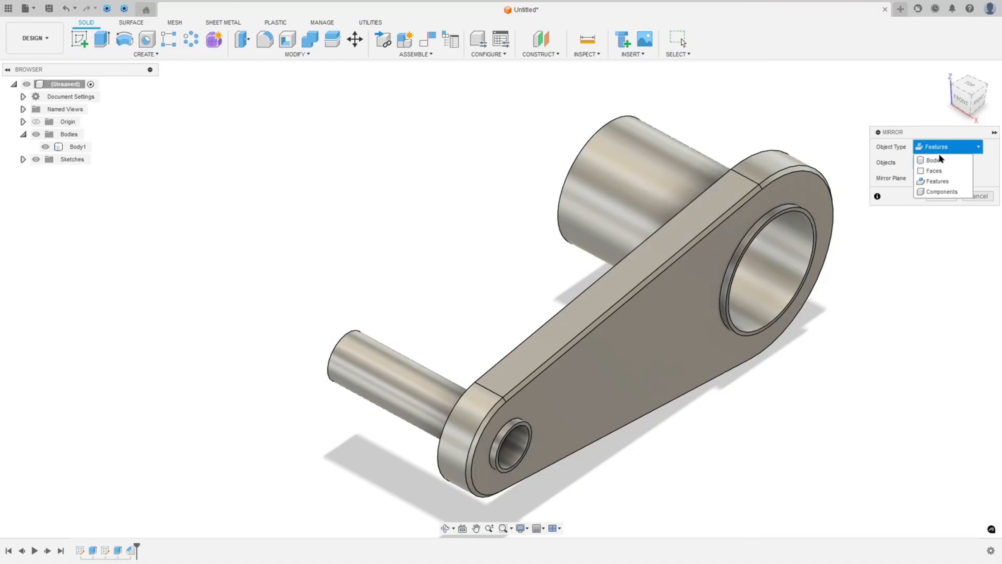
pyautogui.click(936, 182)
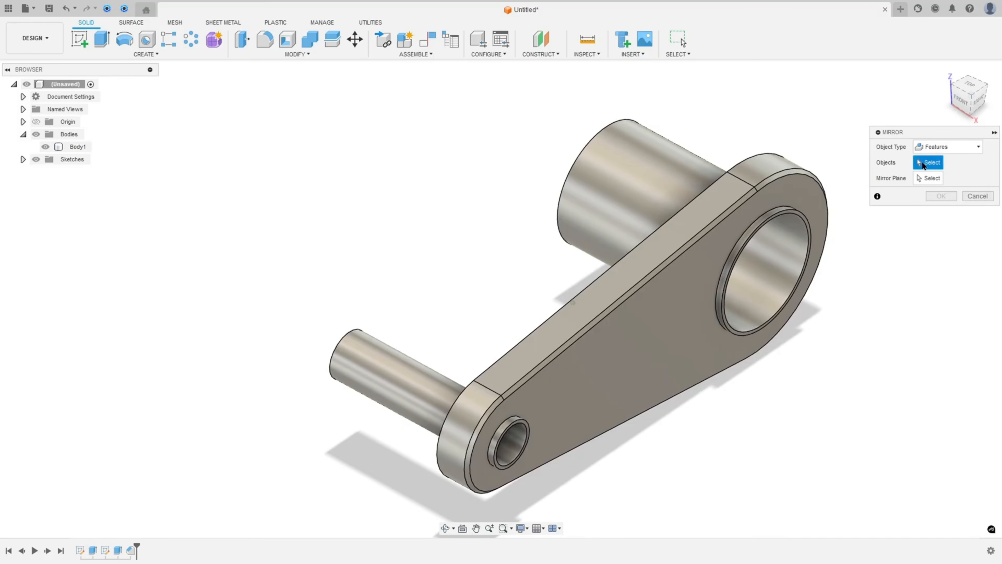
pyautogui.click(118, 550)
pyautogui.click(131, 550)
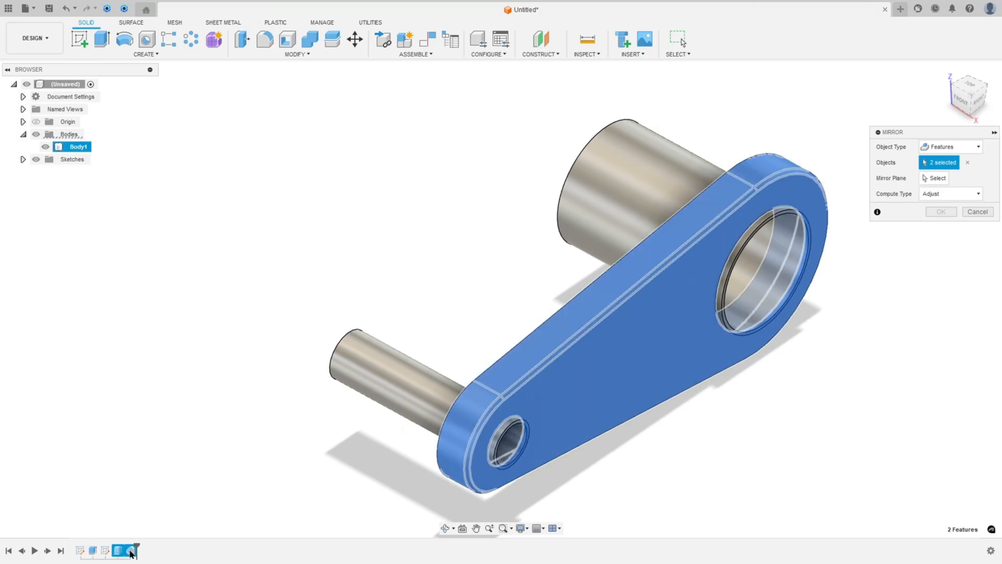
pyautogui.click(934, 179)
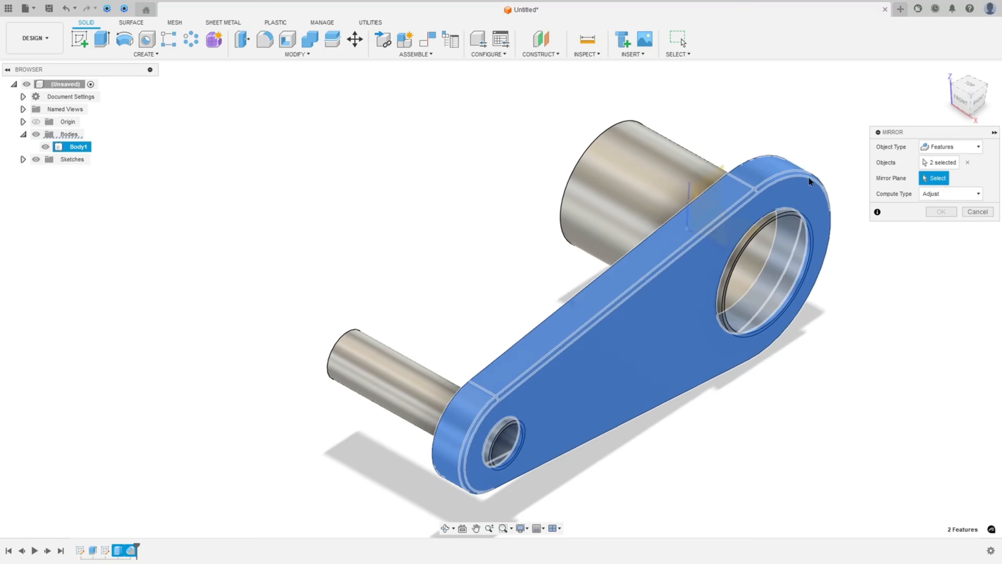
pyautogui.keyDown('shift'); pyautogui.moveTo(809, 177); pyautogui.dragTo(935, 209, button='middle'); pyautogui.keyUp('shift')
pyautogui.click(798, 223)
pyautogui.click(941, 212)
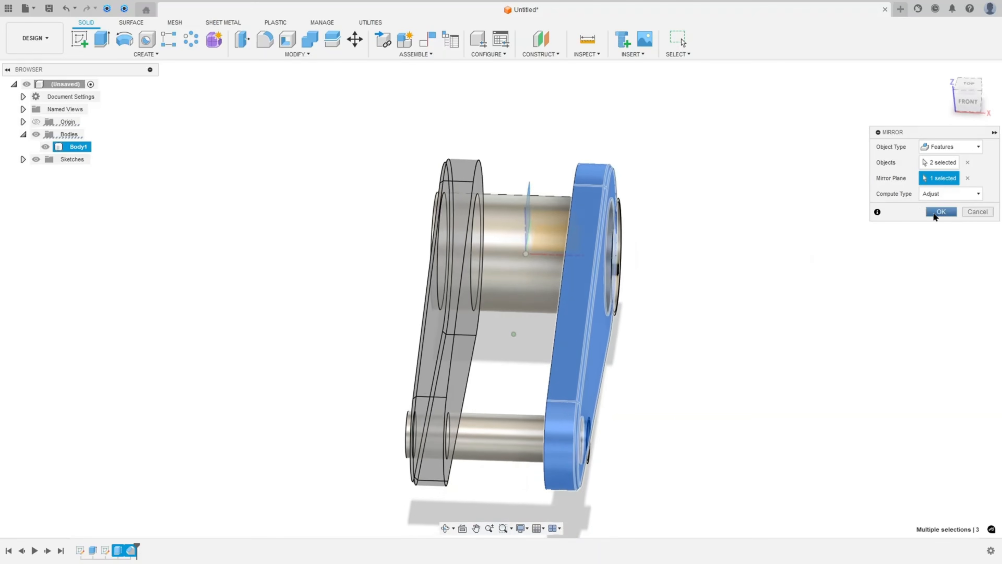
# Step: Open the appearance settings and apply Paint - Enamel Glossy (Red) to the faces of the side plates
pyautogui.keyDown('shift'); pyautogui.hscroll(-5, 816, 236); pyautogui.keyUp('shift')
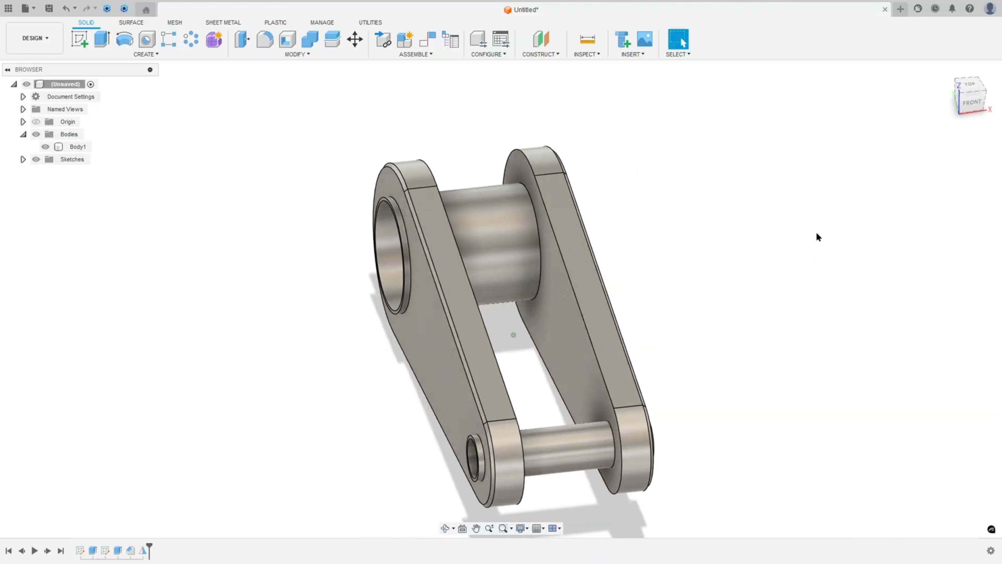
pyautogui.keyDown('shift'); pyautogui.hscroll(6, 815, 233); pyautogui.keyUp('shift')
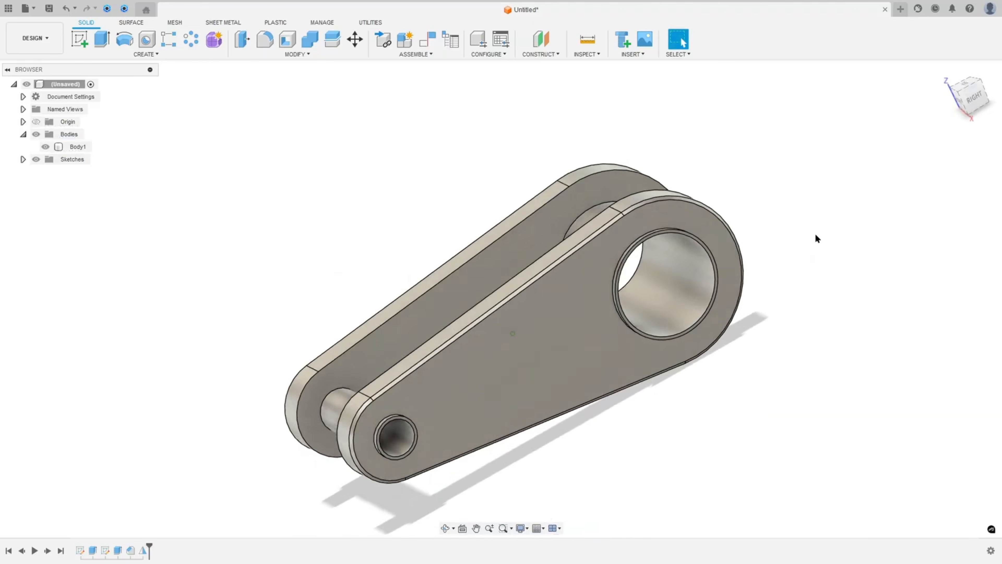
pyautogui.press('F6')
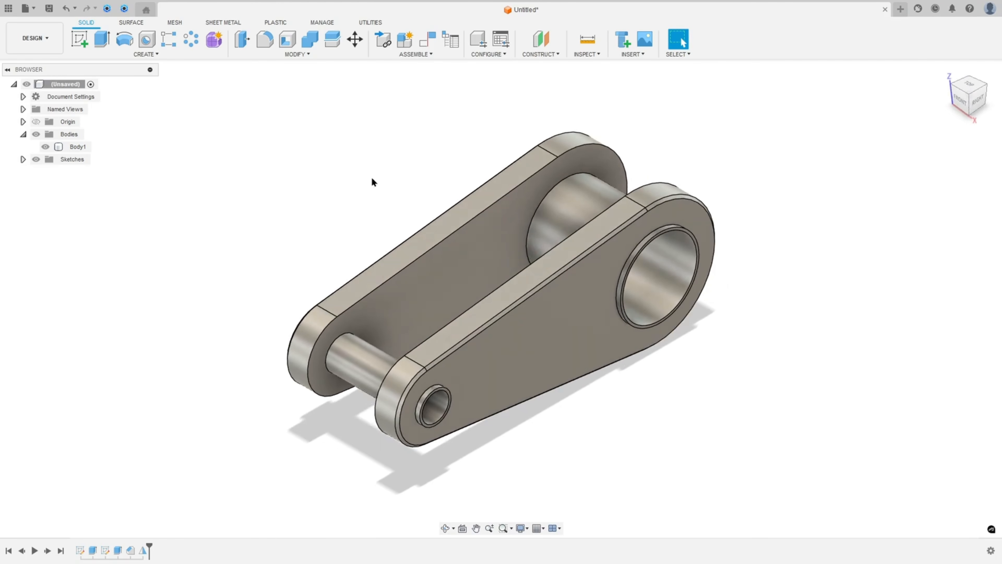
pyautogui.press('a')
pyautogui.click(529, 189)
pyautogui.scroll(2, 552, 319)
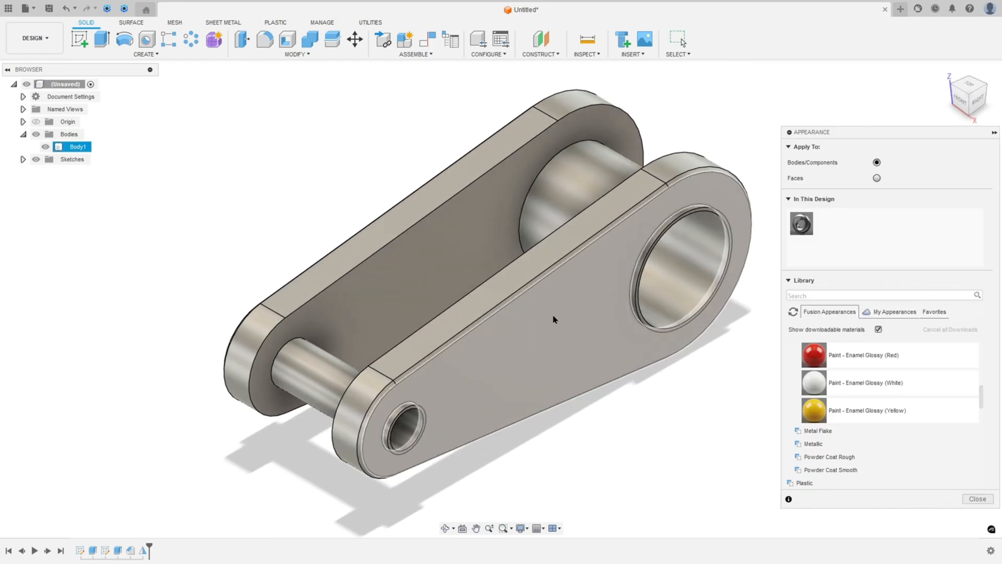
pyautogui.keyDown('shift'); pyautogui.moveTo(552, 315); pyautogui.dragTo(483, 331, button='middle'); pyautogui.keyUp('shift')
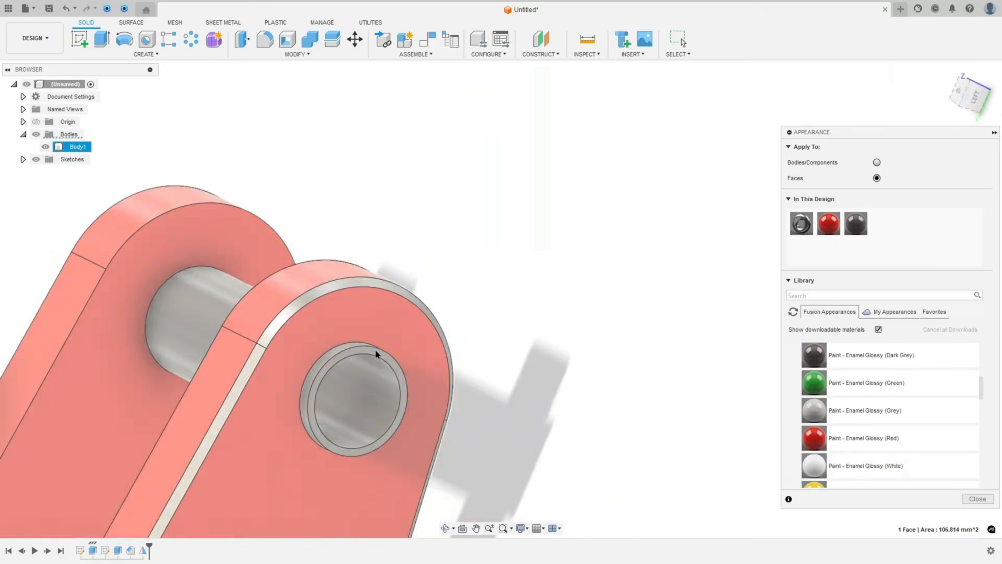